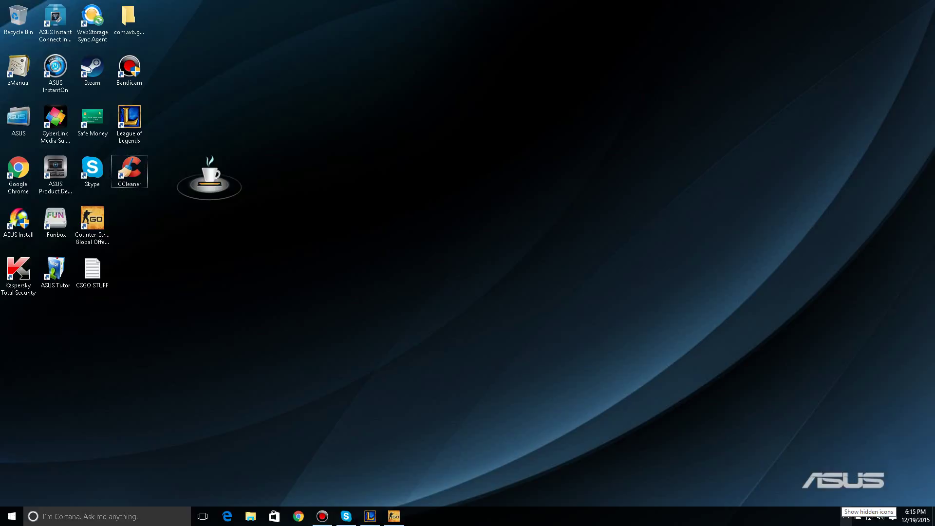
pyautogui.click(845, 517)
pyautogui.press('Escape')
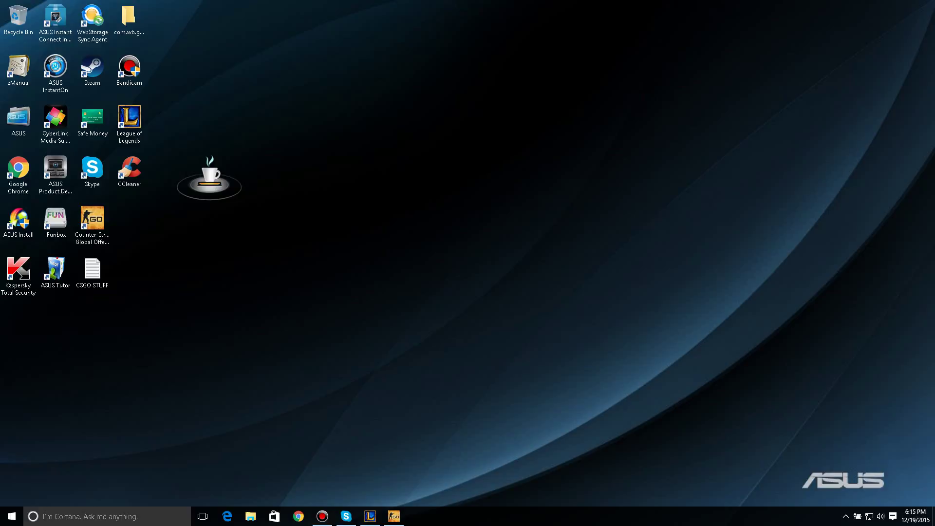
pyautogui.click(129, 170)
# - Open the user's temporary files folder by running %temp%
pyautogui.press('super+r')
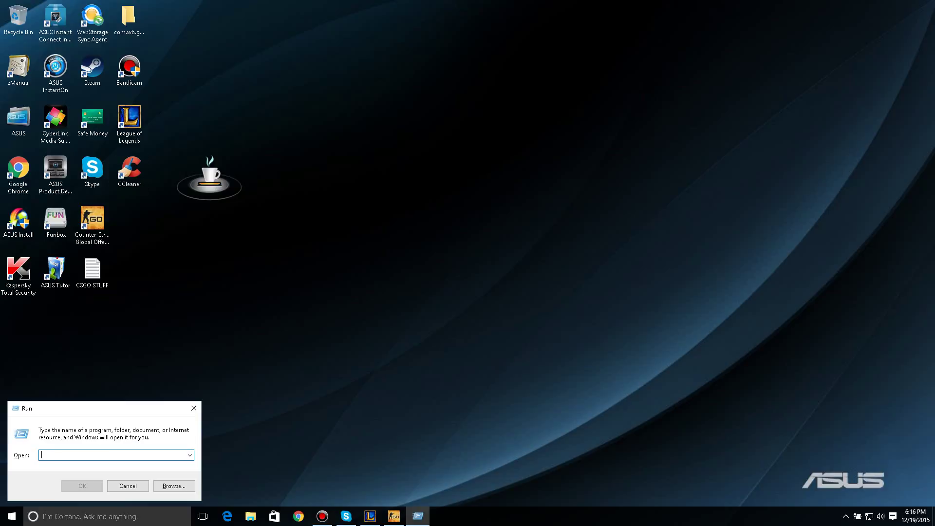
pyautogui.moveTo(111, 408); pyautogui.dragTo(497, 182)
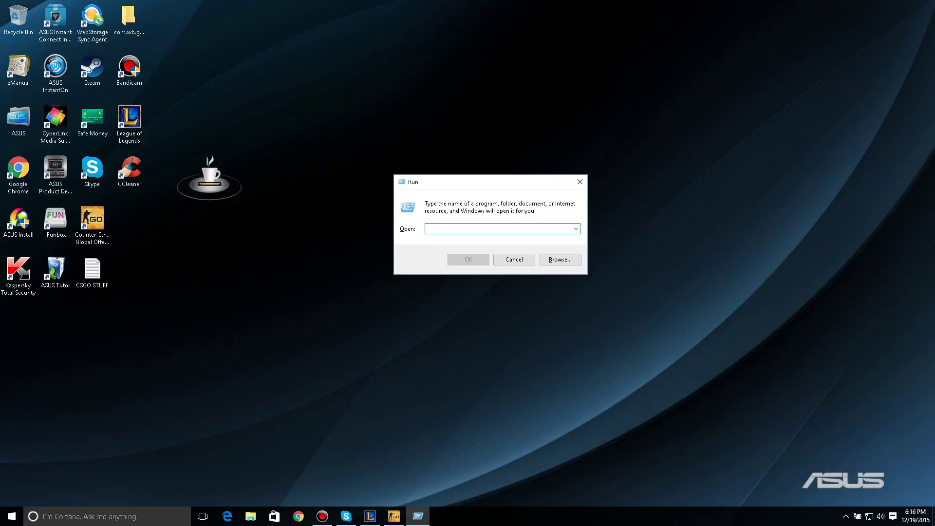
pyautogui.write('%temp%')
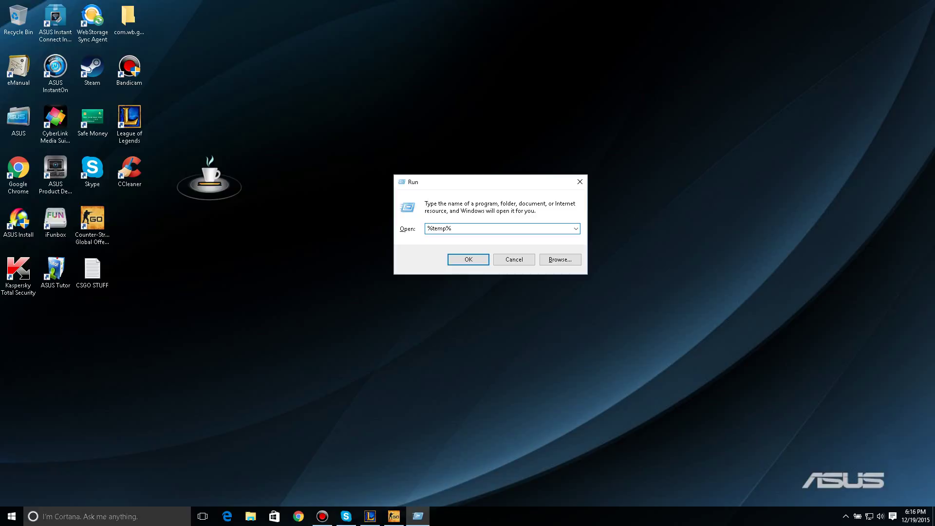
pyautogui.press('Return')
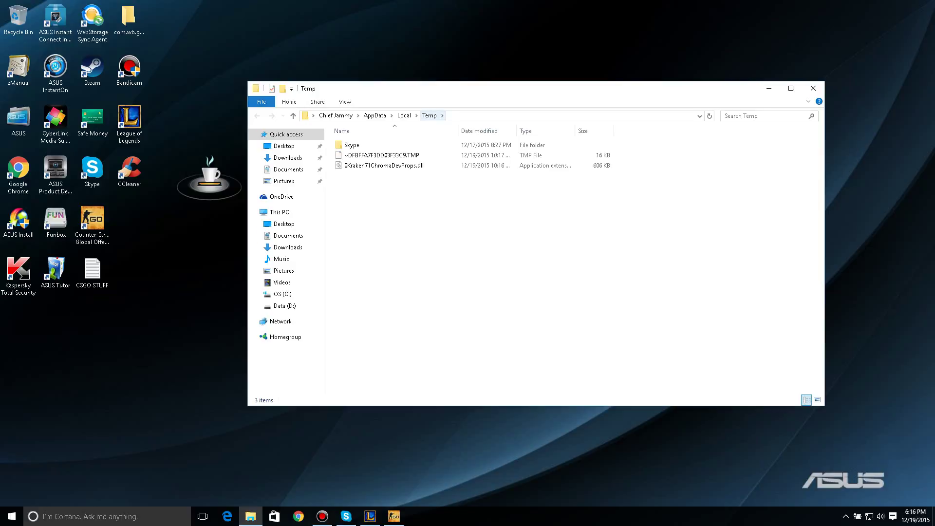
pyautogui.moveTo(385, 90); pyautogui.dragTo(351, 96)
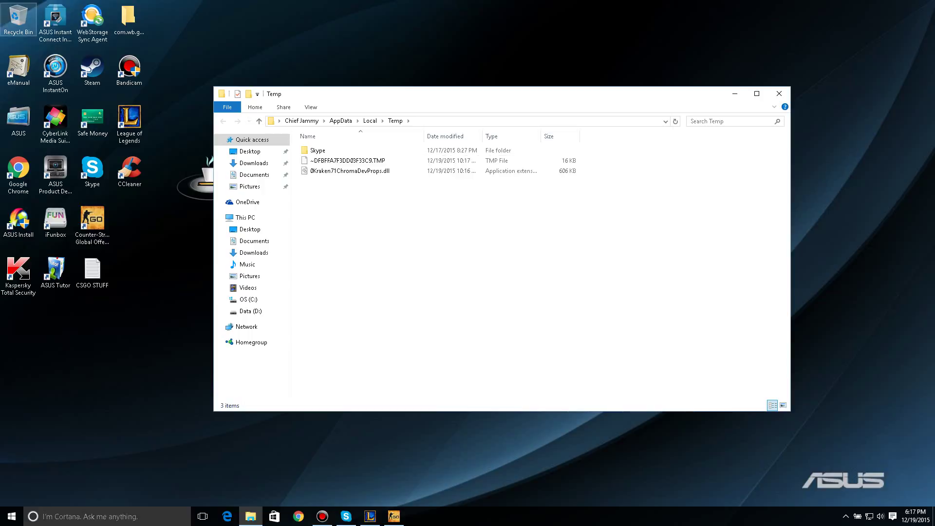
# - Try to delete all the items in the Temp folder, cancelling for anything still in use
pyautogui.moveTo(635, 204); pyautogui.dragTo(299, 145)
pyautogui.moveTo(469, 211); pyautogui.dragTo(436, 146)
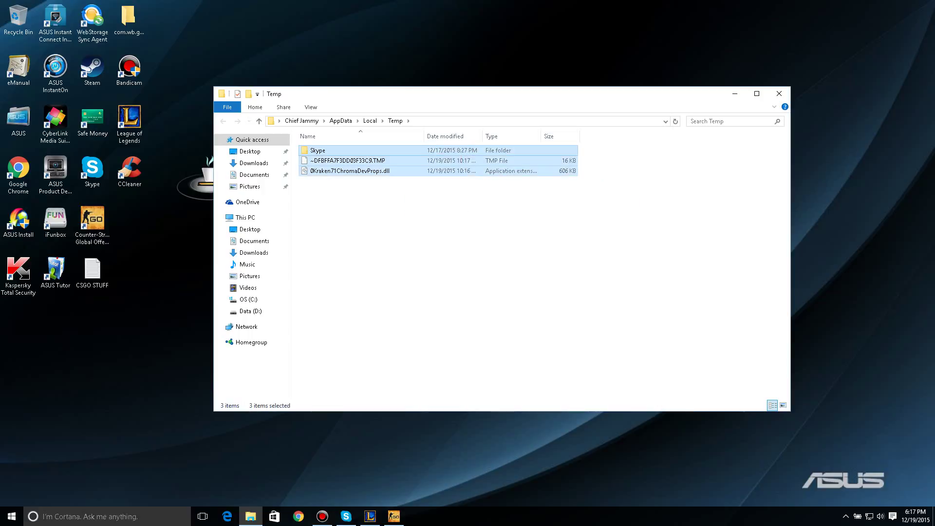
pyautogui.click(469, 211)
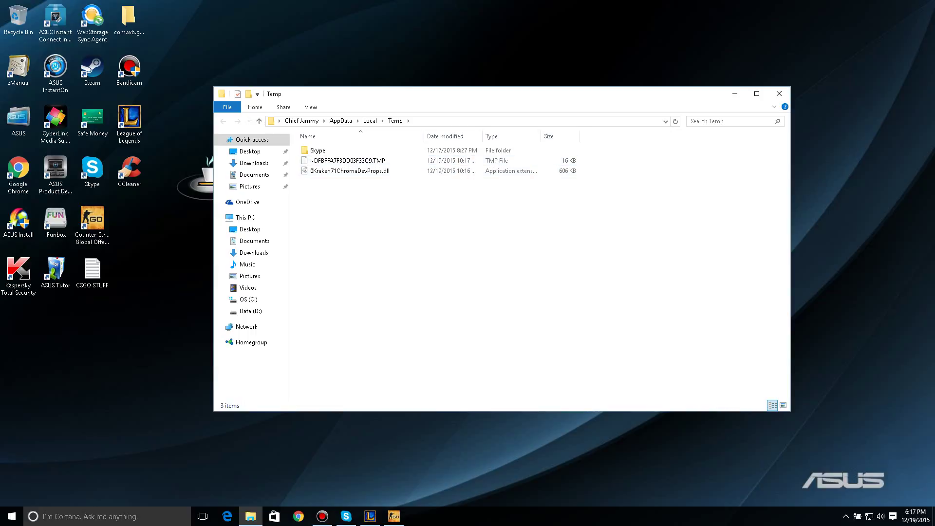
pyautogui.moveTo(615, 247); pyautogui.dragTo(378, 226)
pyautogui.moveTo(665, 314); pyautogui.dragTo(467, 204)
pyautogui.moveTo(694, 315); pyautogui.dragTo(300, 139)
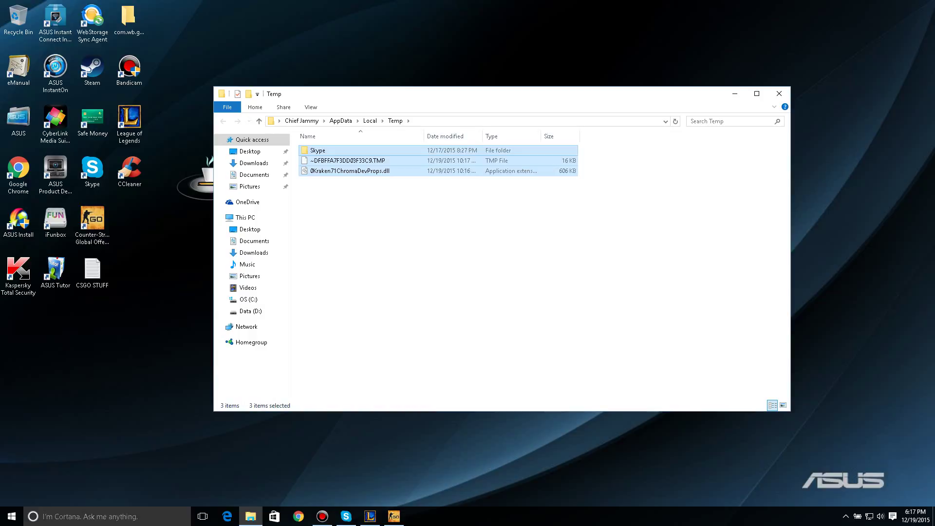
pyautogui.press('Delete')
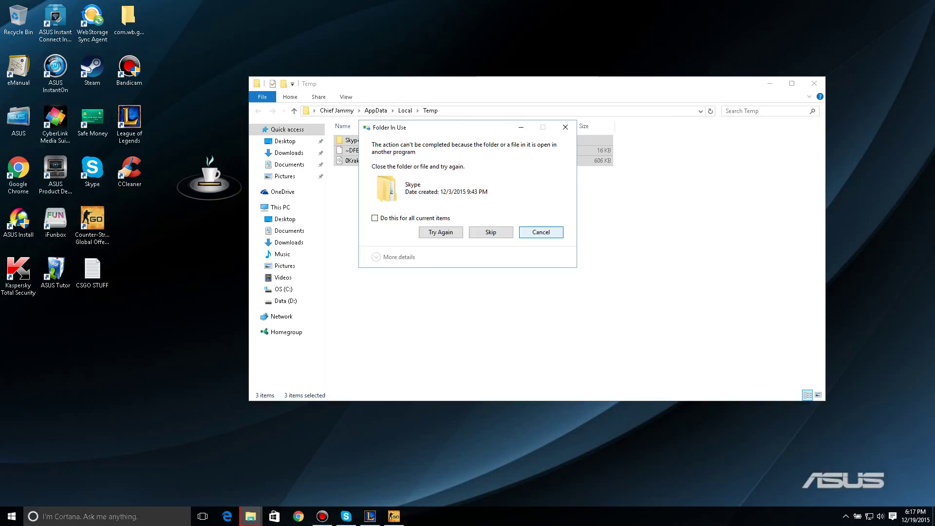
pyautogui.click(540, 232)
pyautogui.click(540, 232)
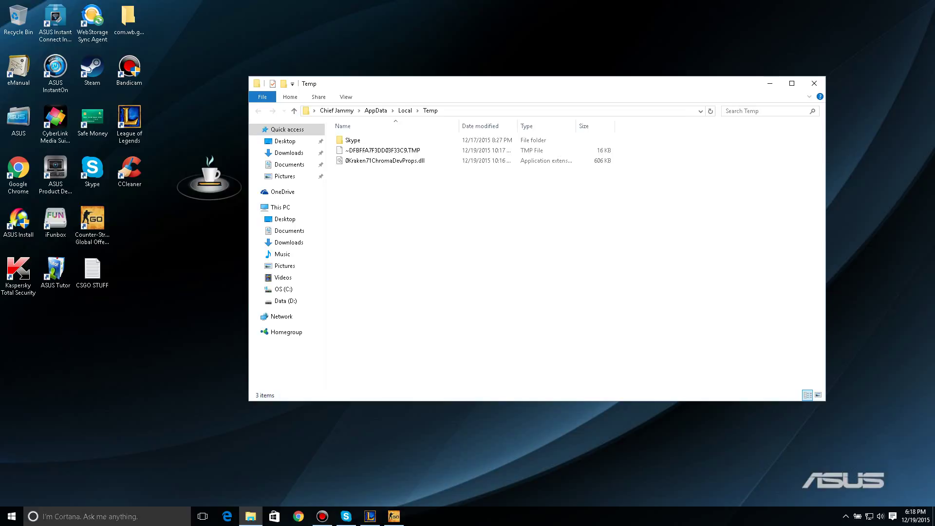
# - Close the Temp folder window
pyautogui.moveTo(576, 85); pyautogui.dragTo(564, 124)
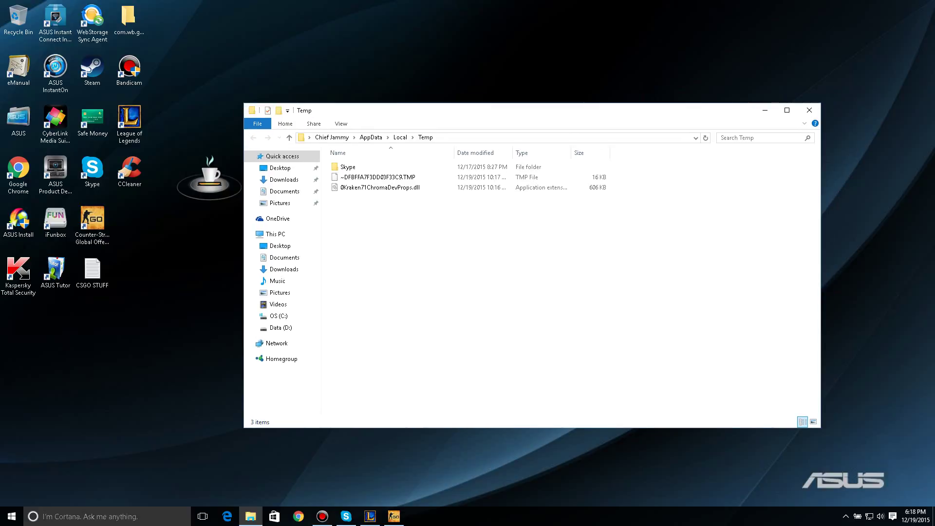
pyautogui.moveTo(694, 354); pyautogui.dragTo(396, 244)
pyautogui.moveTo(524, 113); pyautogui.dragTo(532, 89)
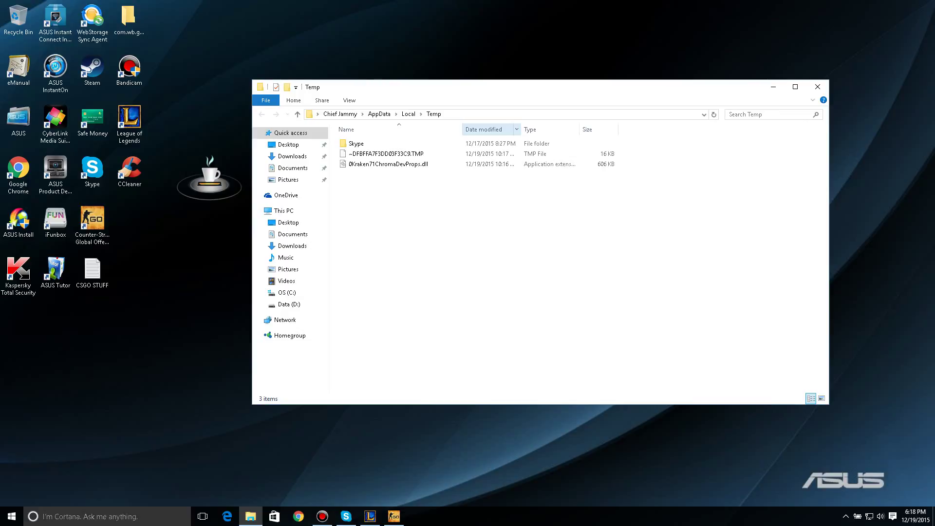
pyautogui.moveTo(484, 91)
pyautogui.mouseDown()
pyautogui.moveTo(445, 95)
pyautogui.moveTo(498, 92)
pyautogui.moveTo(479, 100)
pyautogui.mouseUp()
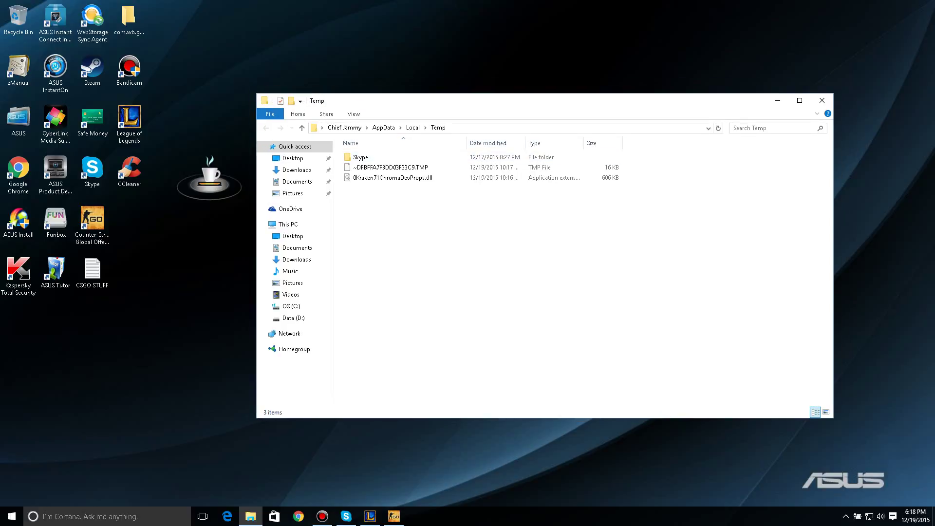
pyautogui.click(822, 100)
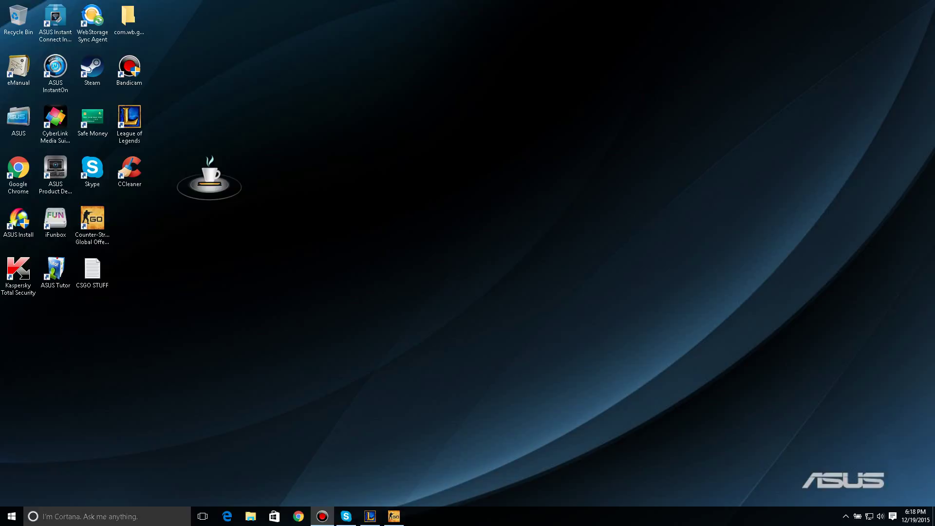
# - Search the web for "ccleaner" in Microsoft Edge and open the official Piriform CCleaner page
pyautogui.click(227, 516)
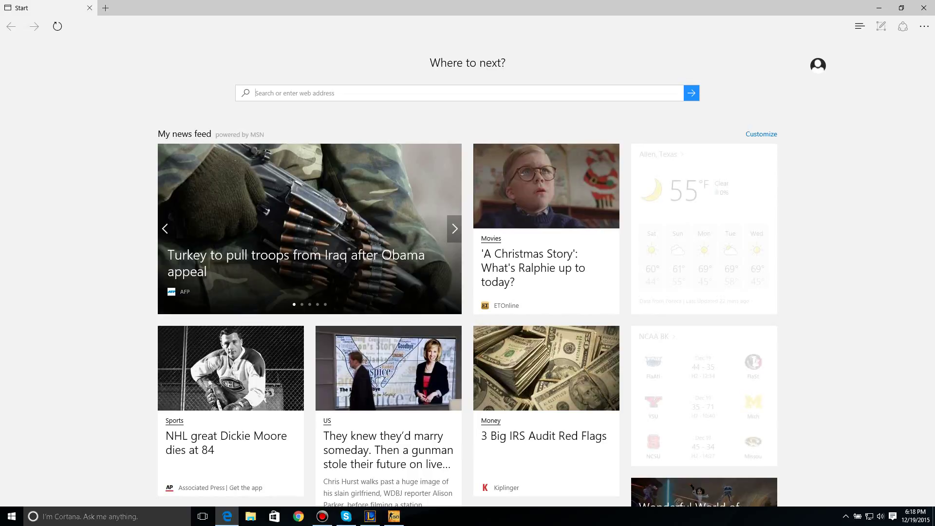
pyautogui.write('ccleaner')
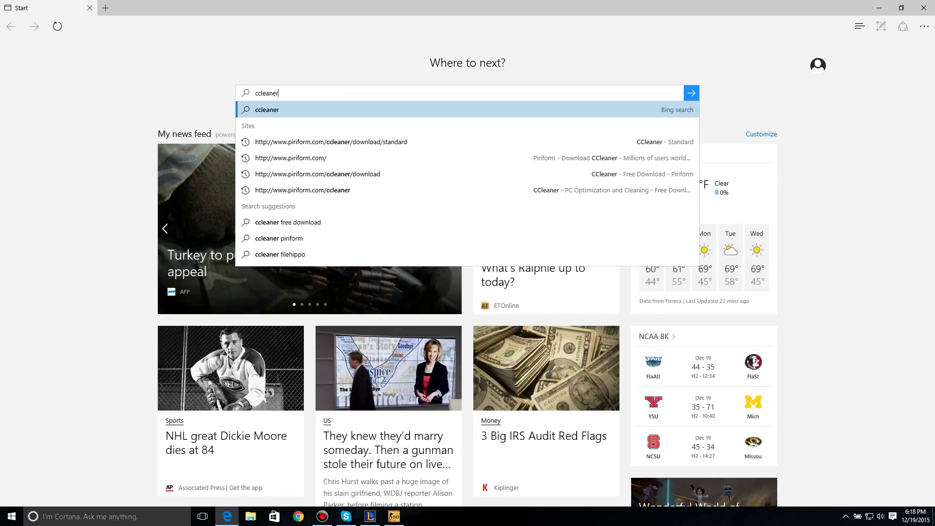
pyautogui.press('Return')
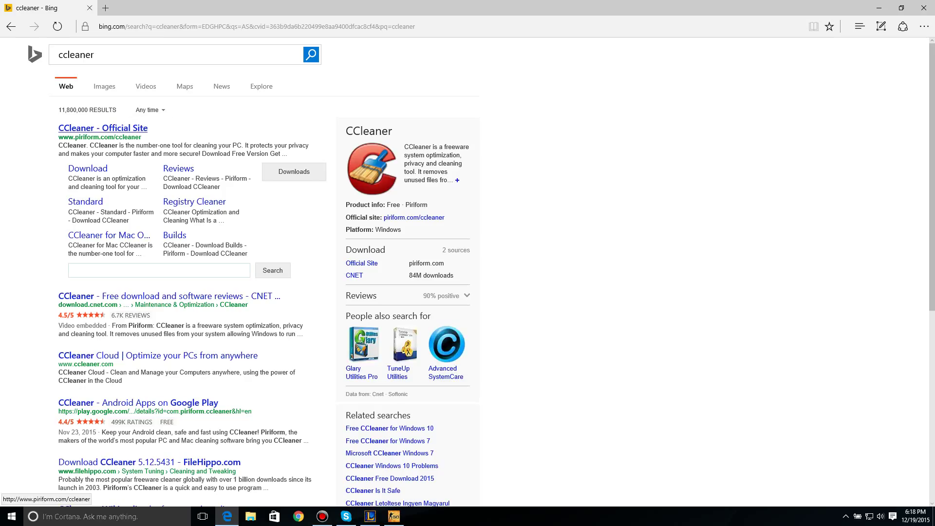
pyautogui.click(103, 127)
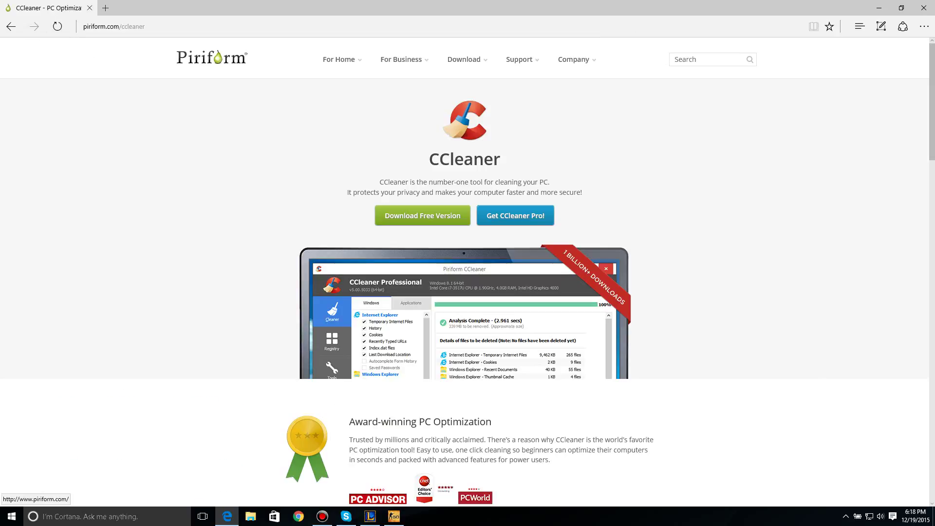
pyautogui.scroll(-4, 467, 243)
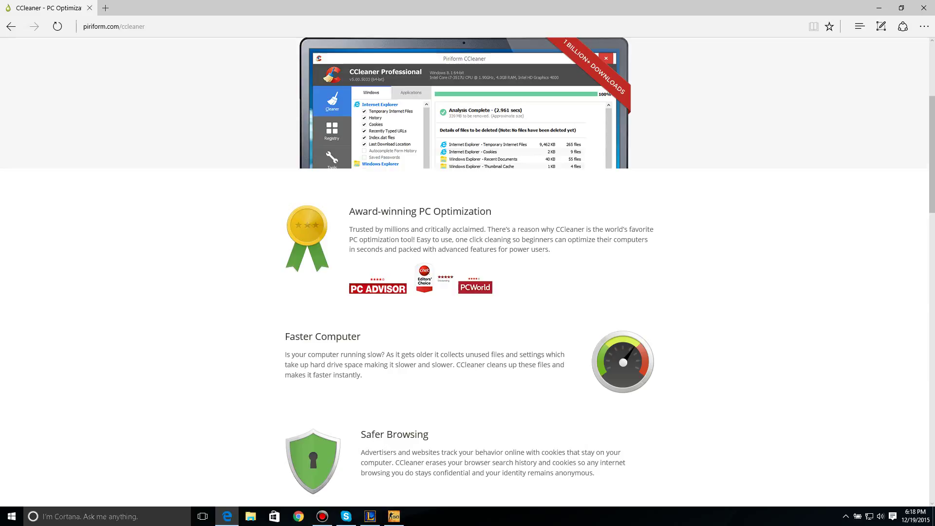
# - Launch the installed CCleaner from the desktop and switch back to the Piriform page in Microsoft Edge
pyautogui.click(879, 8)
pyautogui.doubleClick(130, 170)
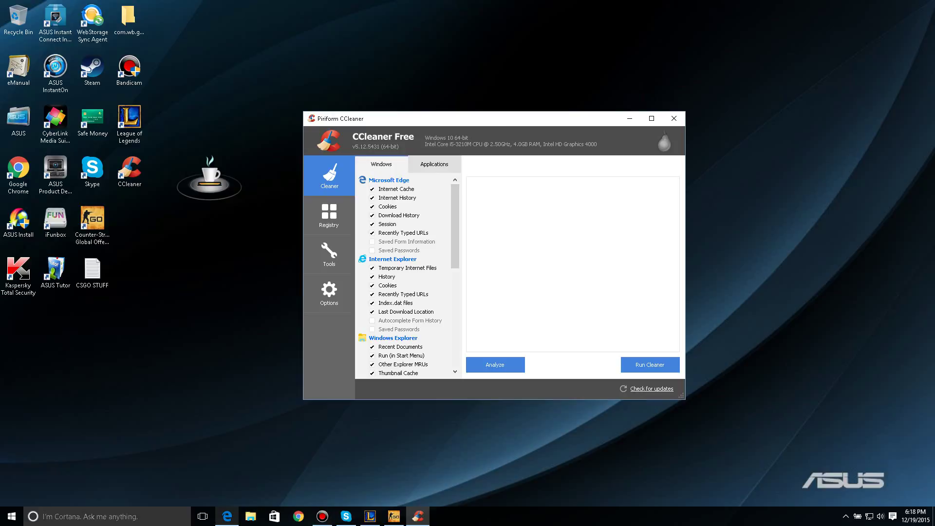
pyautogui.click(226, 516)
# - Examine the comparison of the Free, Professional and Professional Plus versions, including real-time monitoring and scheduled cleaning
pyautogui.scroll(4, 468, 243)
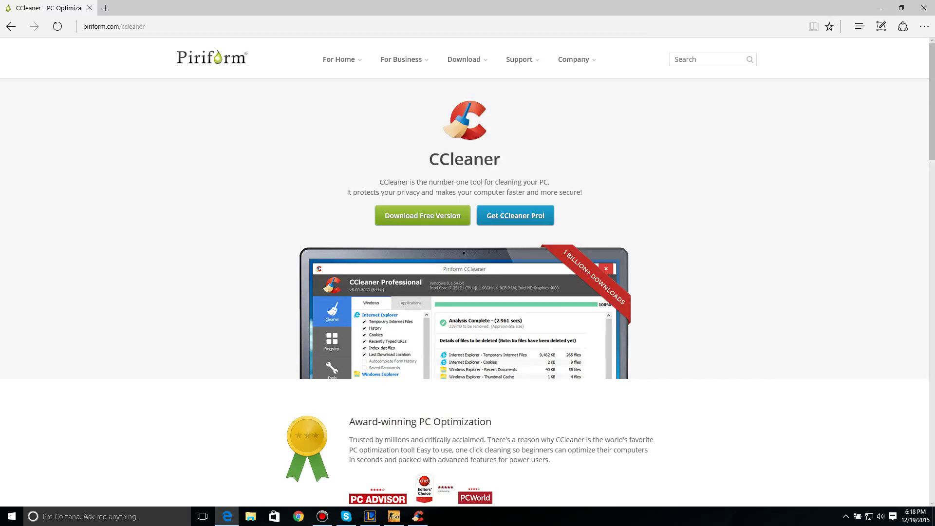
pyautogui.moveTo(931, 101)
pyautogui.mouseDown()
pyautogui.moveTo(931, 354)
pyautogui.moveTo(931, 101)
pyautogui.mouseUp()
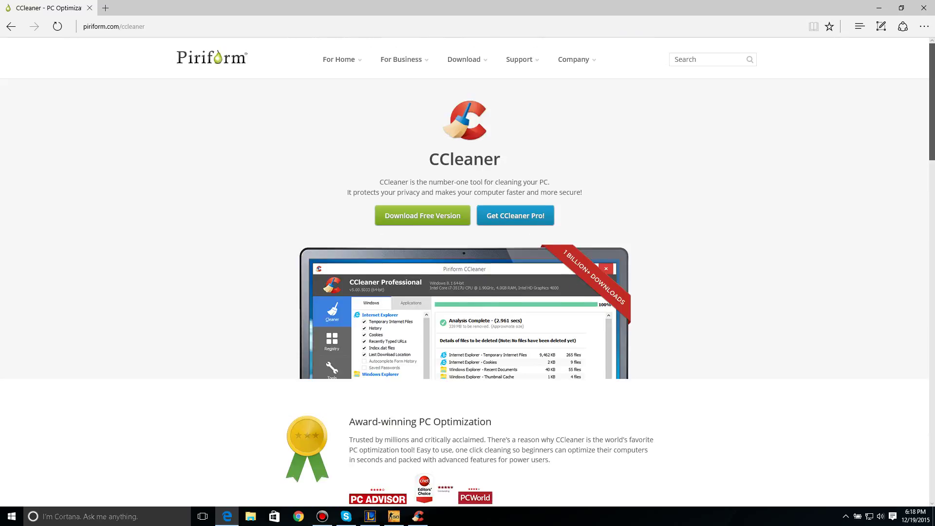
pyautogui.scroll(-7, 467, 272)
pyautogui.scroll(7, 468, 271)
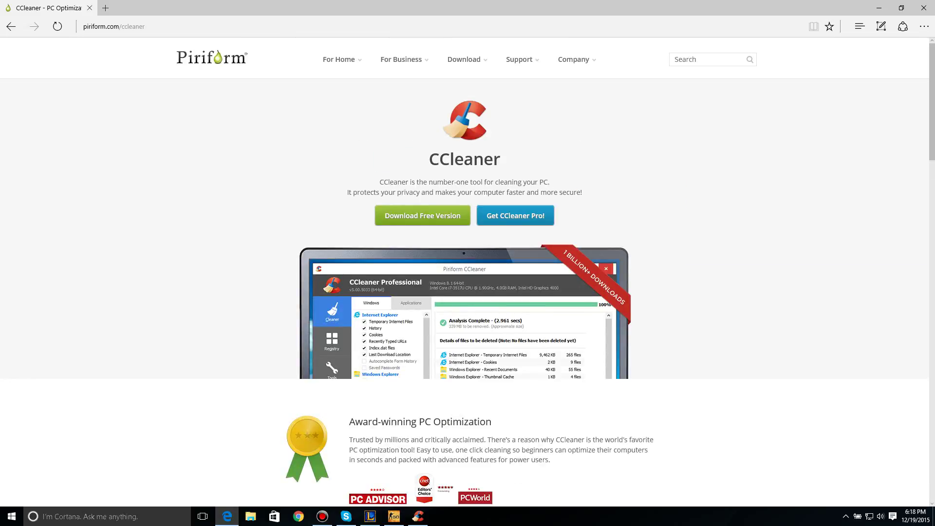
pyautogui.scroll(-20, 467, 271)
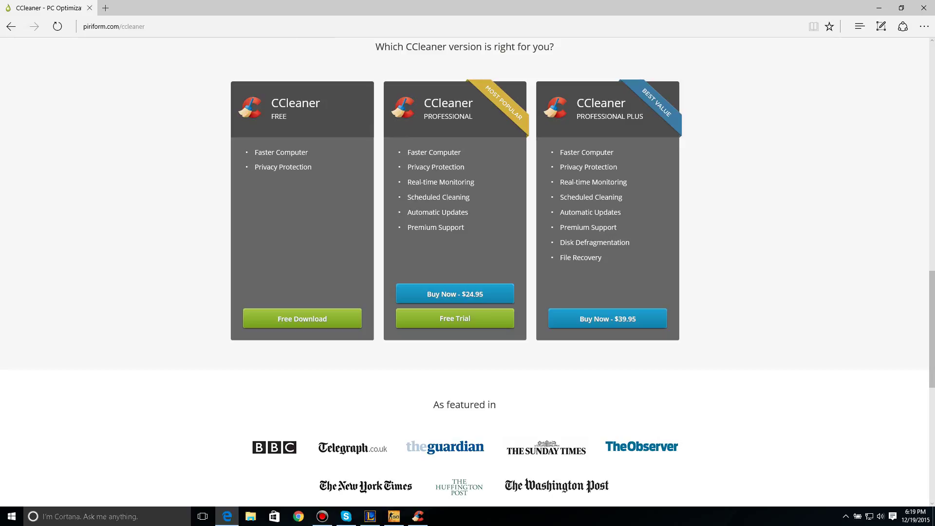
pyautogui.moveTo(311, 168)
pyautogui.mouseDown()
pyautogui.moveTo(246, 99)
pyautogui.moveTo(279, 103)
pyautogui.moveTo(312, 167)
pyautogui.mouseUp()
pyautogui.click(270, 100)
pyautogui.click(312, 167)
pyautogui.moveTo(407, 182); pyautogui.dragTo(474, 182)
pyautogui.moveTo(408, 198)
pyautogui.mouseDown()
pyautogui.moveTo(469, 198)
pyautogui.moveTo(407, 198)
pyautogui.mouseUp()
pyautogui.click(469, 197)
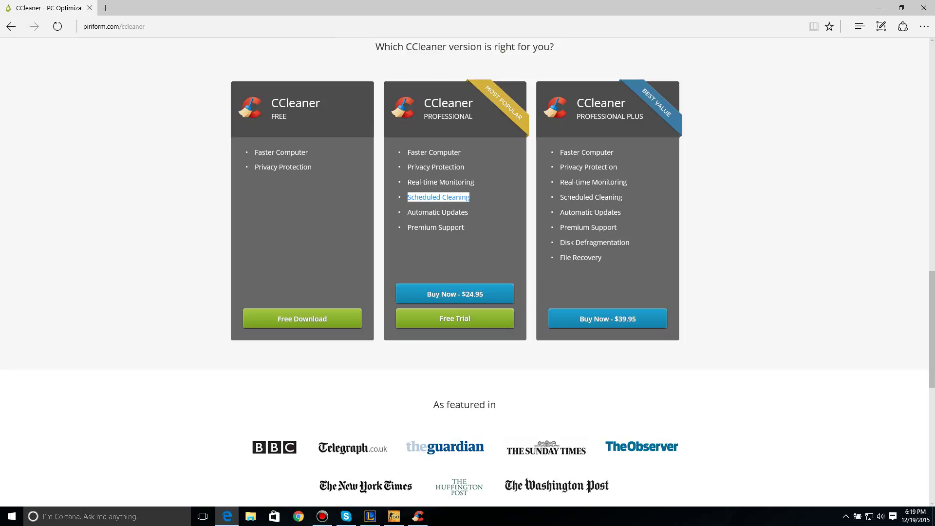
pyautogui.click(408, 197)
pyautogui.moveTo(469, 197); pyautogui.dragTo(380, 197)
pyautogui.click(380, 197)
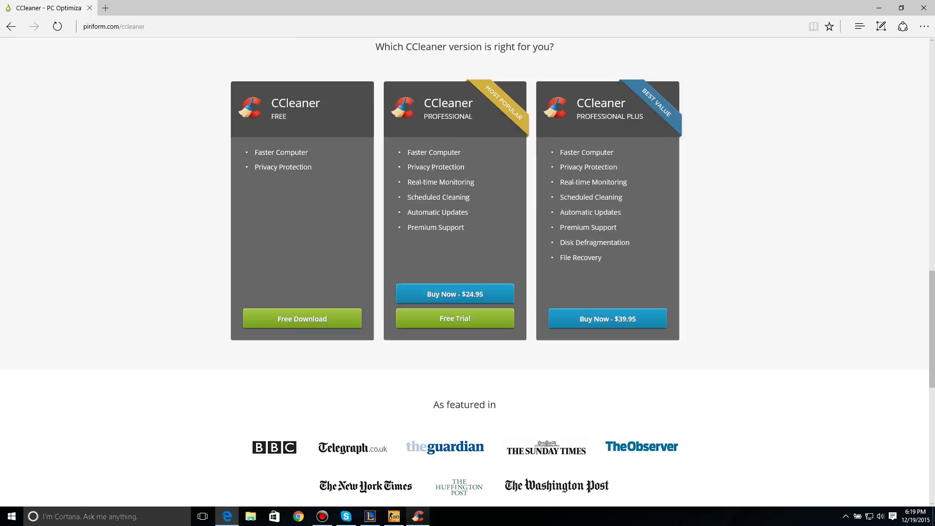
# - Close the running CCleaner window and open the download page for the free version
pyautogui.click(418, 516)
pyautogui.click(675, 118)
pyautogui.click(302, 318)
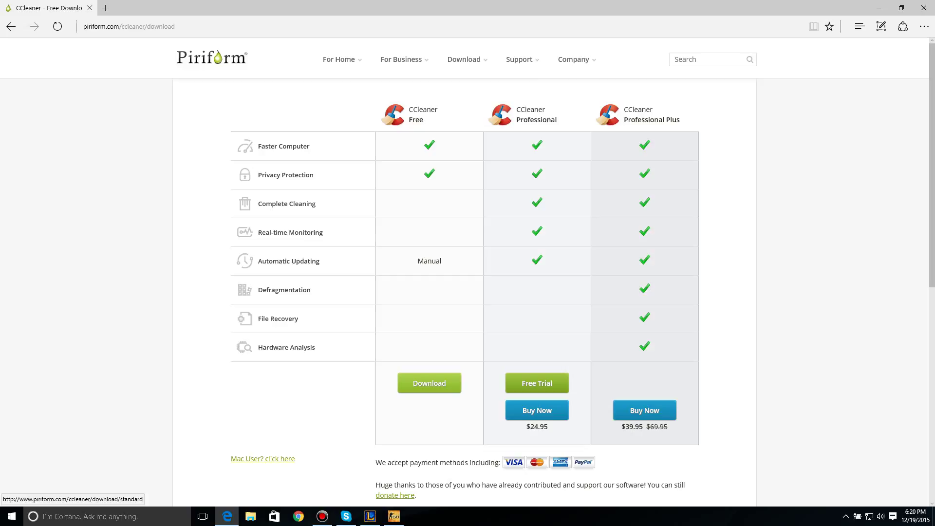
# - Check how the Automatic Updating feature is handled in the free edition in the comparison table
pyautogui.moveTo(258, 261); pyautogui.dragTo(319, 261)
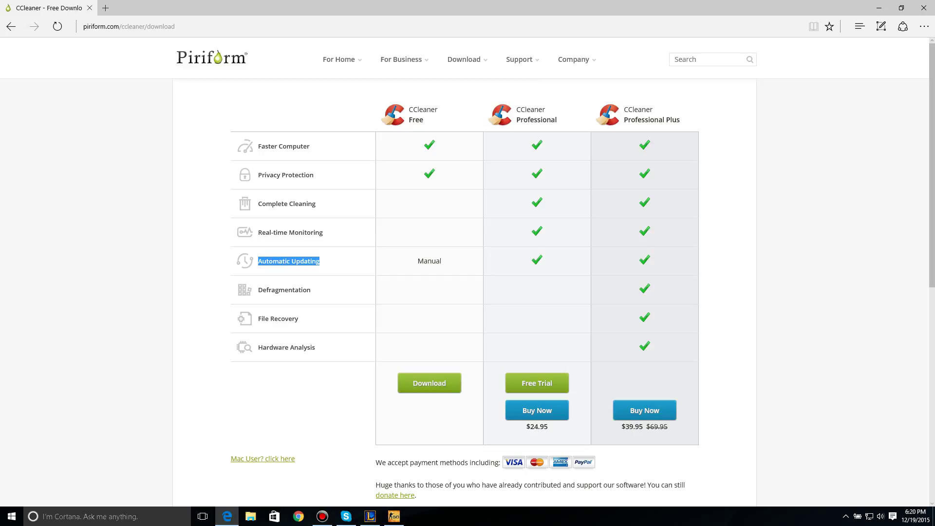
pyautogui.doubleClick(429, 261)
pyautogui.click(429, 261)
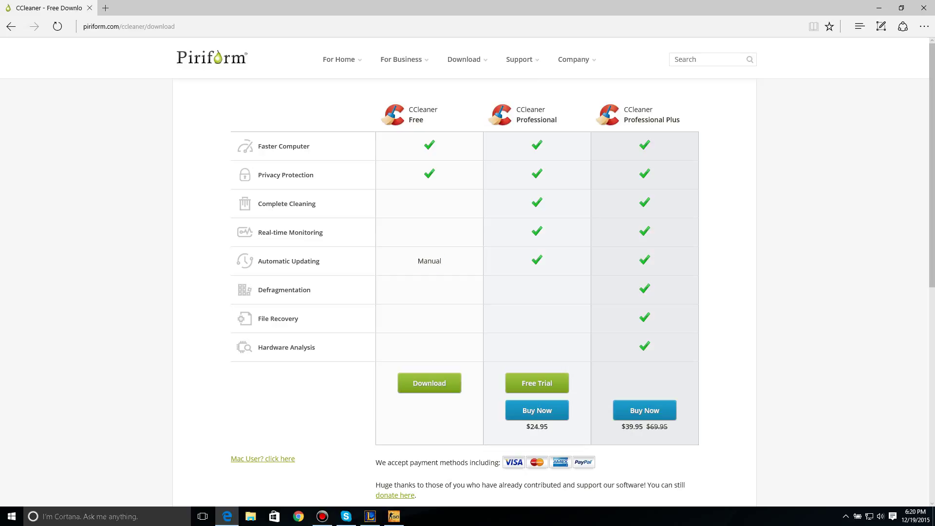
pyautogui.moveTo(453, 261); pyautogui.dragTo(236, 258)
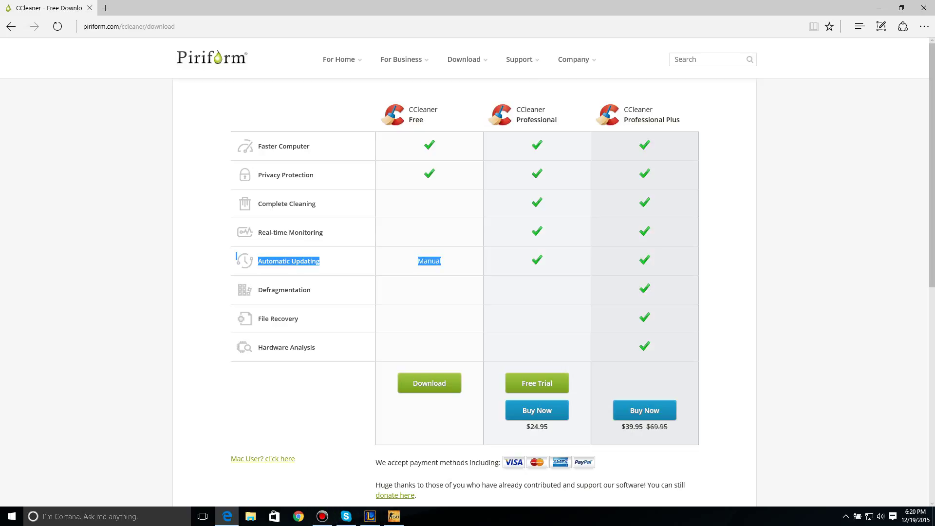
pyautogui.moveTo(341, 59)
pyautogui.click(429, 261)
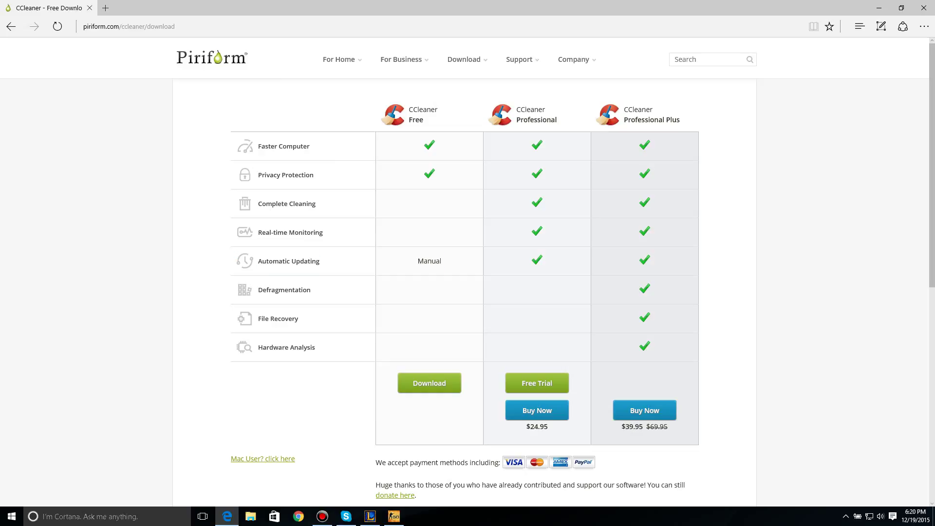
pyautogui.moveTo(452, 261); pyautogui.dragTo(236, 258)
pyautogui.click(236, 258)
# - Download the free edition of CCleaner and close the browser
pyautogui.click(429, 383)
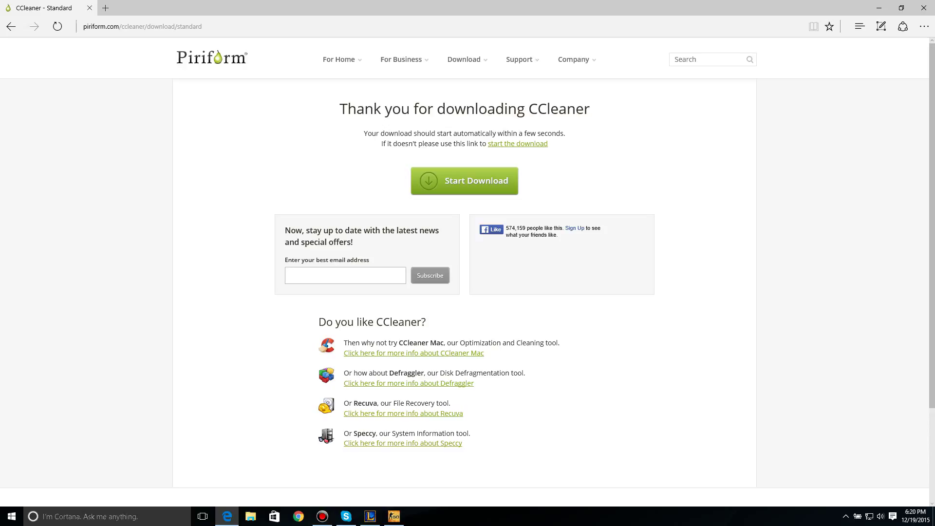
pyautogui.click(923, 8)
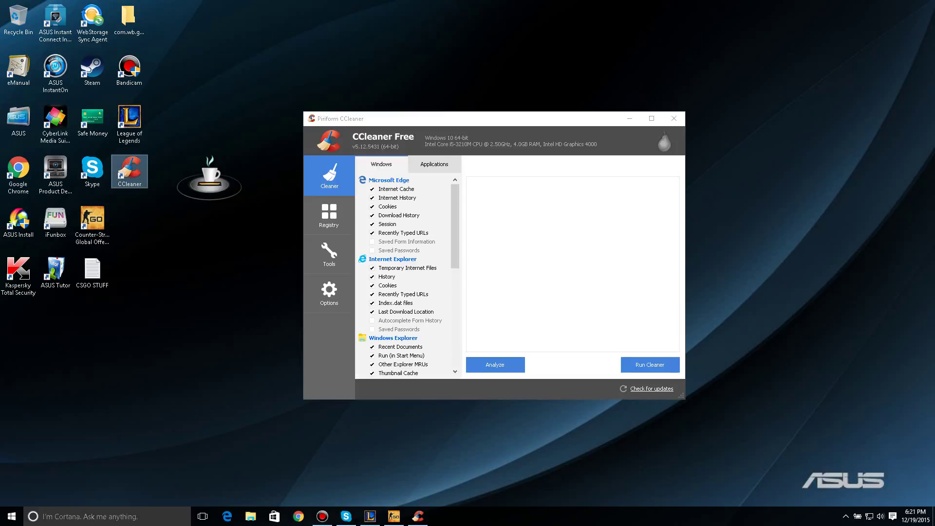
pyautogui.moveTo(512, 119)
pyautogui.mouseDown()
pyautogui.moveTo(542, 141)
pyautogui.moveTo(508, 114)
pyautogui.mouseUp()
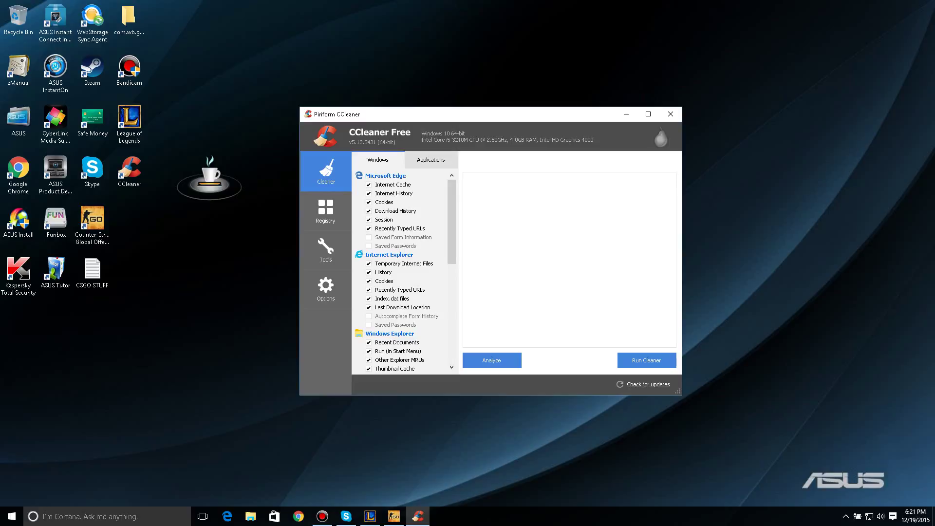
pyautogui.click(325, 211)
pyautogui.click(325, 171)
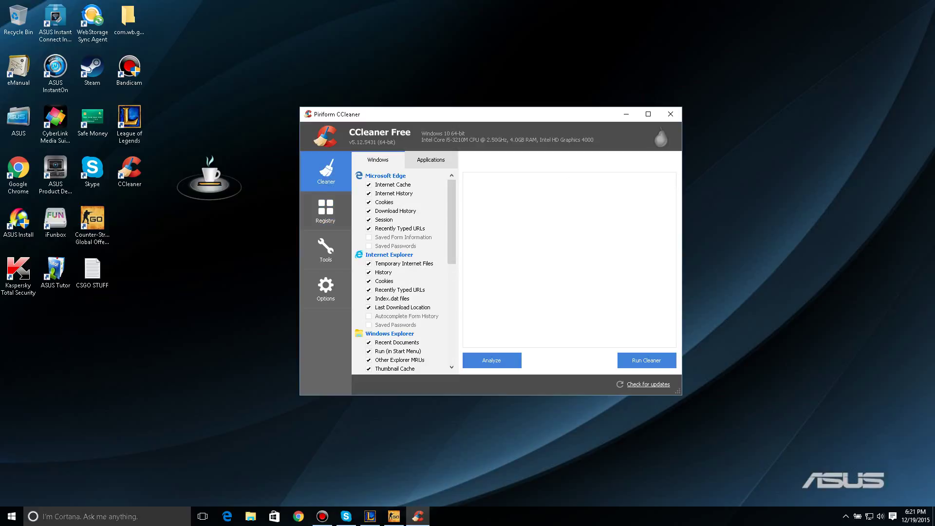
pyautogui.click(325, 211)
pyautogui.click(325, 171)
pyautogui.click(325, 211)
pyautogui.click(325, 171)
pyautogui.click(325, 211)
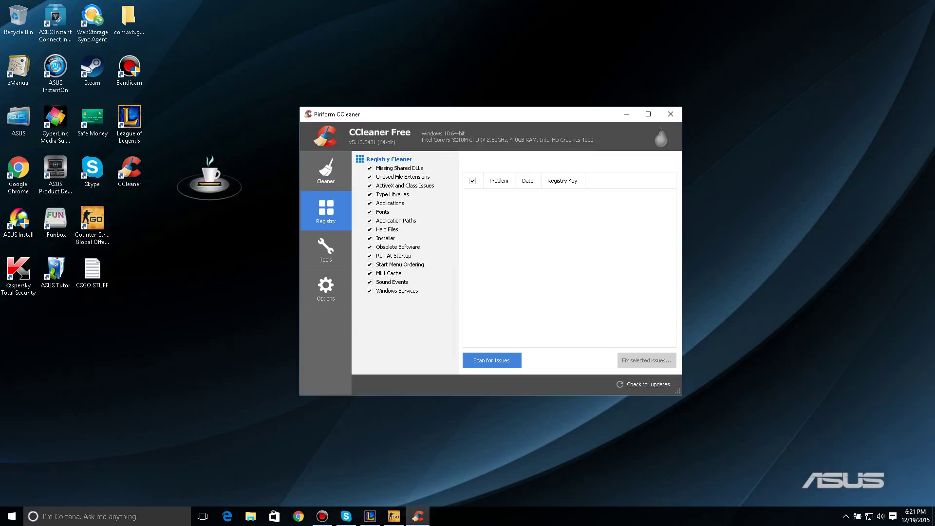
pyautogui.moveTo(389, 116); pyautogui.dragTo(392, 119)
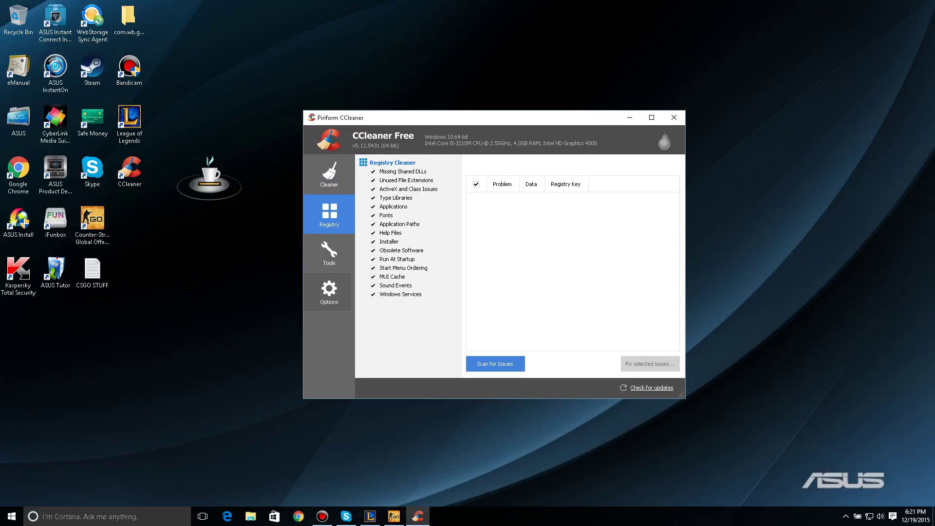
pyautogui.click(326, 170)
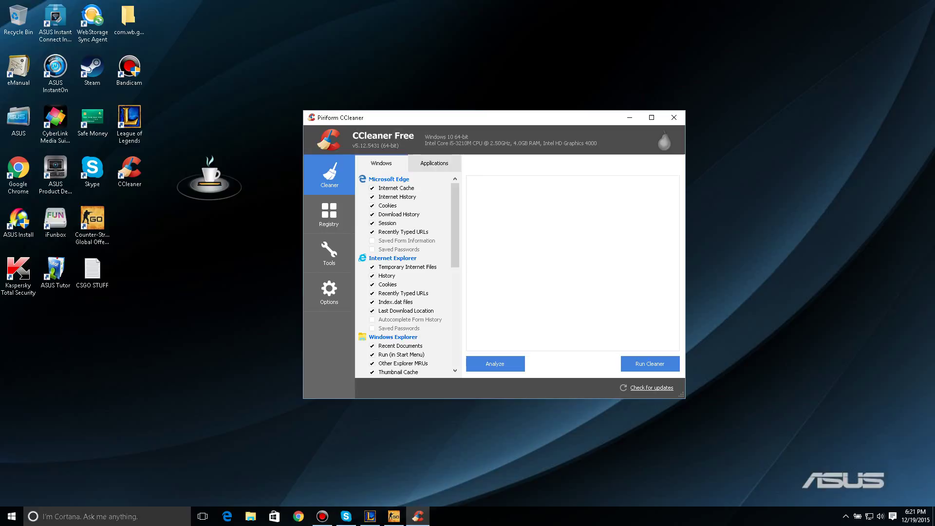
pyautogui.moveTo(389, 116); pyautogui.dragTo(391, 122)
# - Scan the registry for issues with all Registry Cleaner categories selected
pyautogui.click(330, 219)
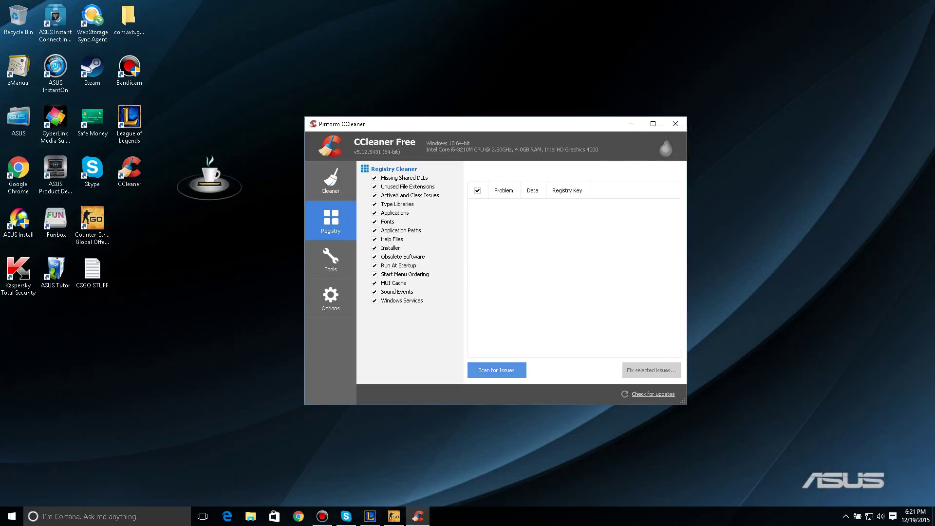
pyautogui.click(496, 370)
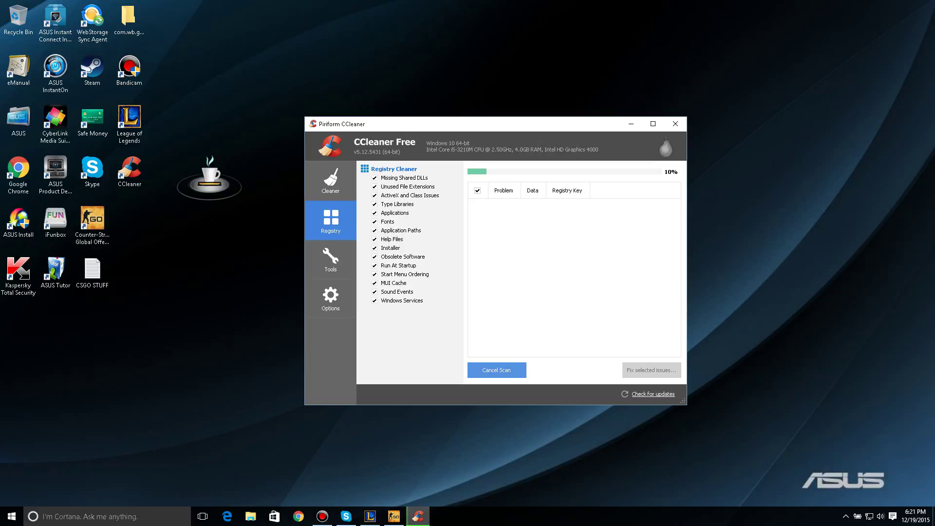
pyautogui.click(496, 370)
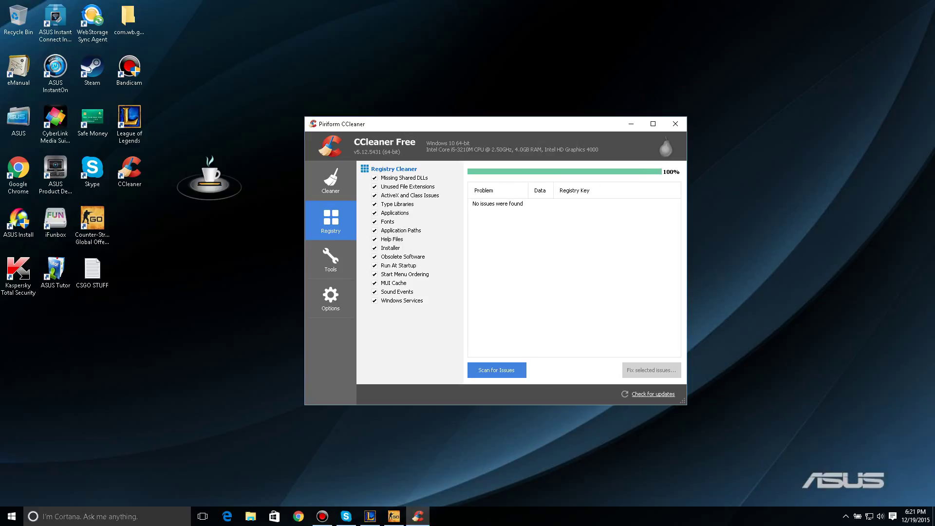
pyautogui.click(497, 203)
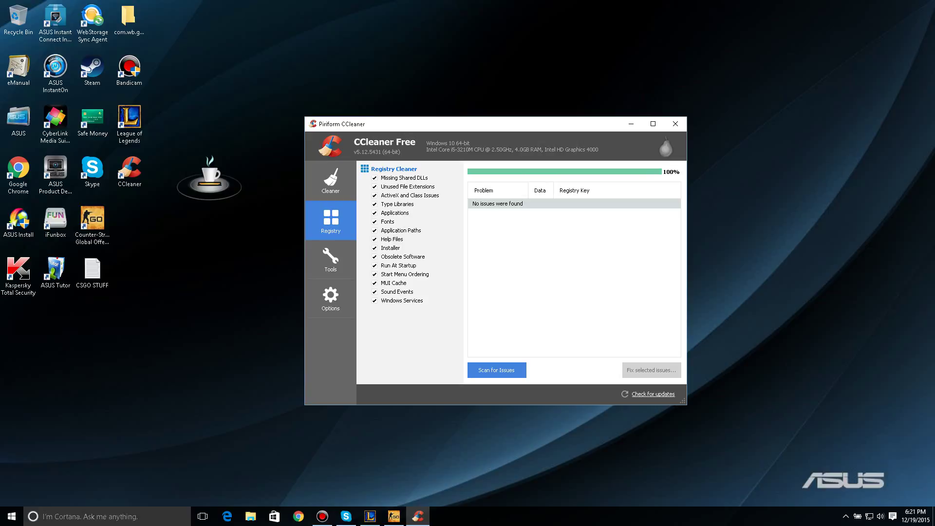
pyautogui.click(573, 253)
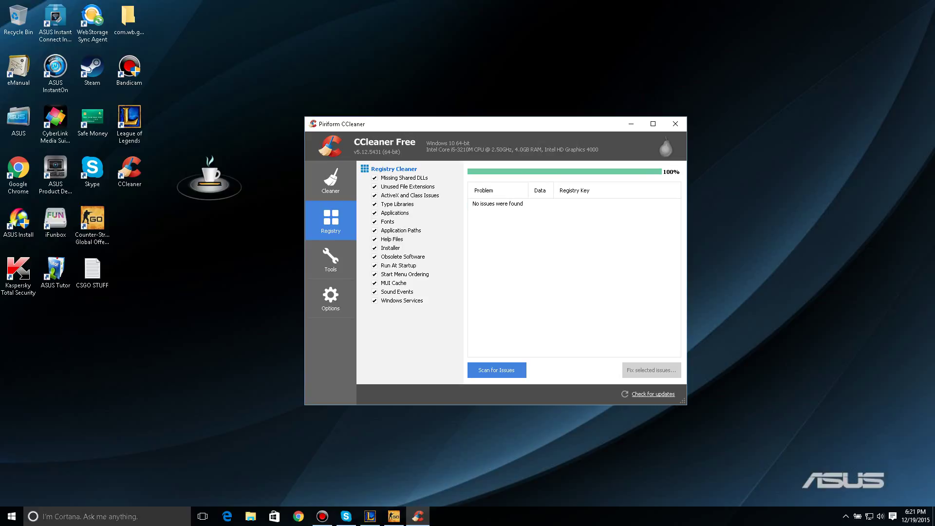
pyautogui.moveTo(421, 126)
pyautogui.mouseDown()
pyautogui.moveTo(382, 123)
pyautogui.moveTo(415, 128)
pyautogui.mouseUp()
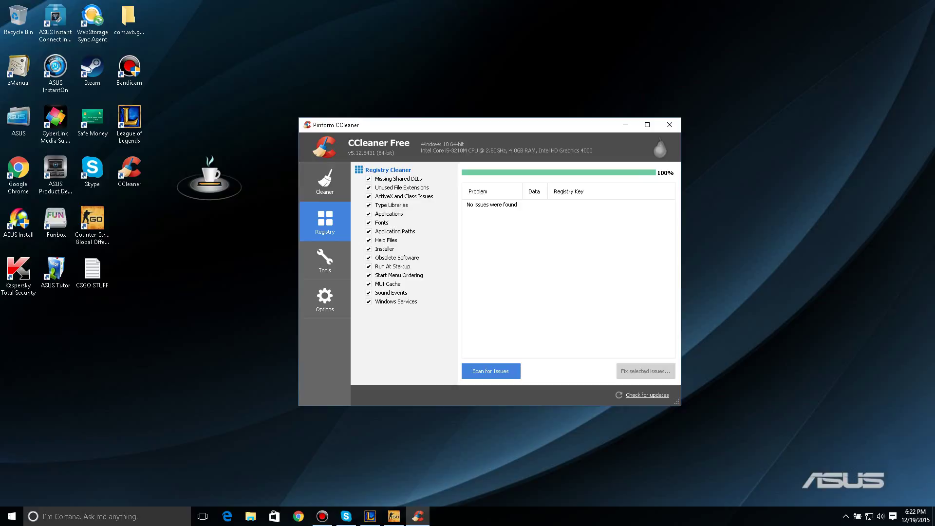
# - Examine the Windows cleaning items for Microsoft Edge, Internet Explorer, Windows Explorer and System, including Saved Form Information, alongside the Registry Cleaner categories
pyautogui.click(324, 182)
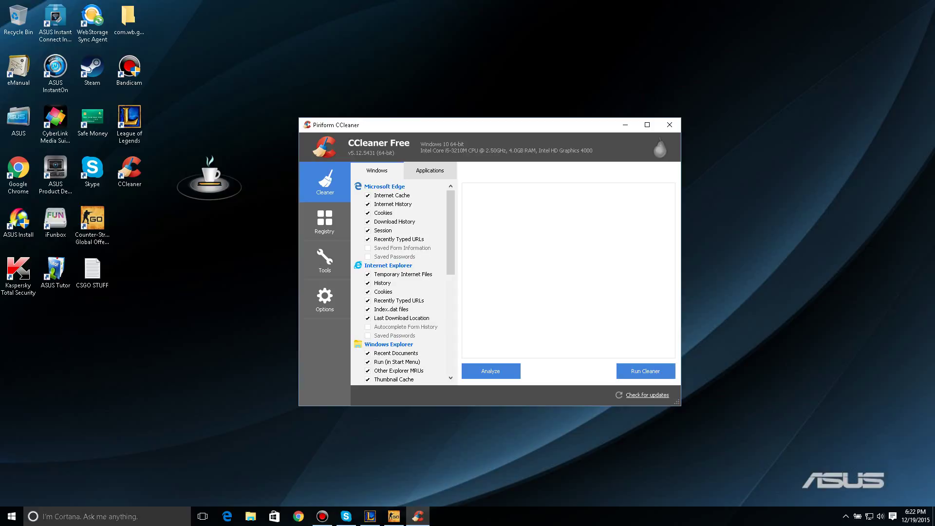
pyautogui.click(325, 222)
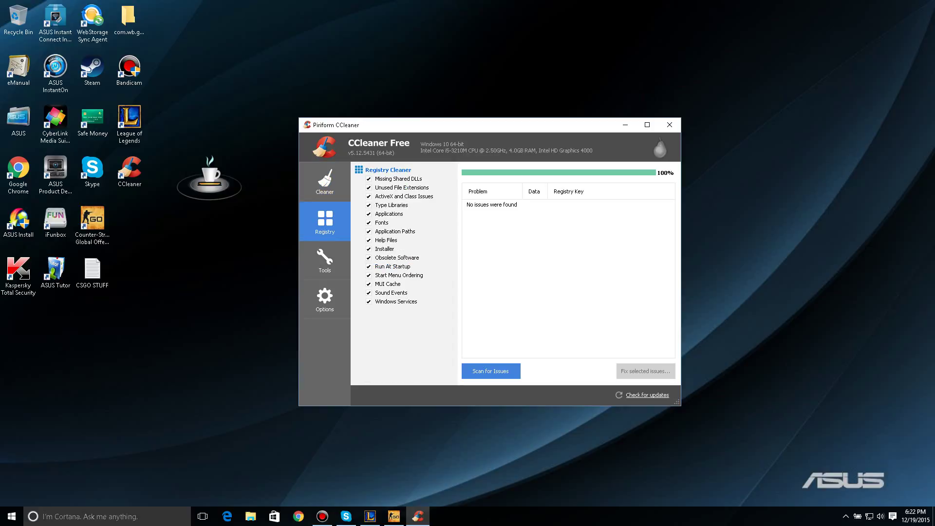
pyautogui.click(324, 182)
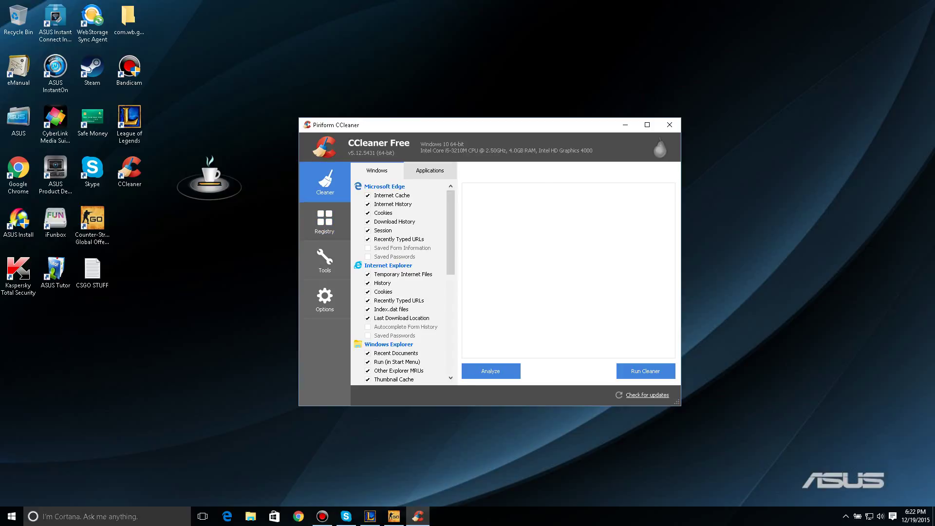
pyautogui.scroll(-4, 404, 282)
pyautogui.scroll(4, 404, 283)
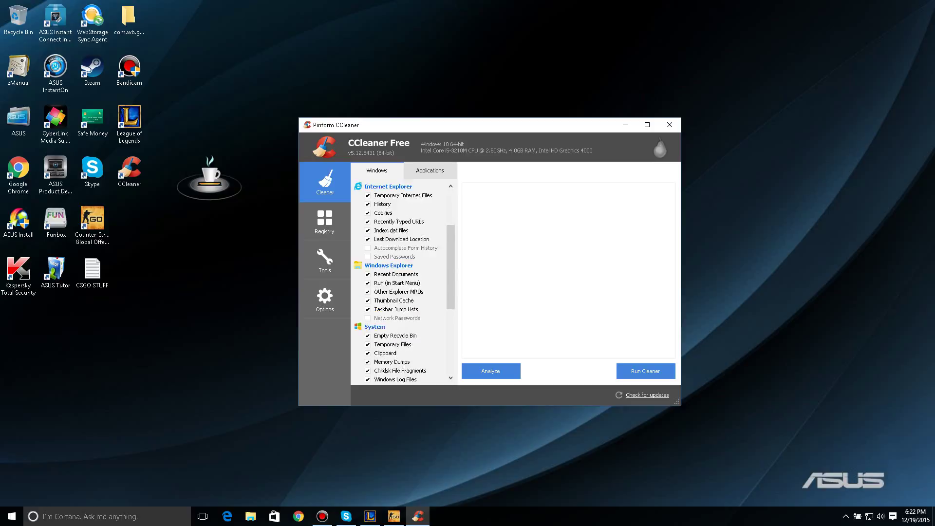
pyautogui.click(325, 221)
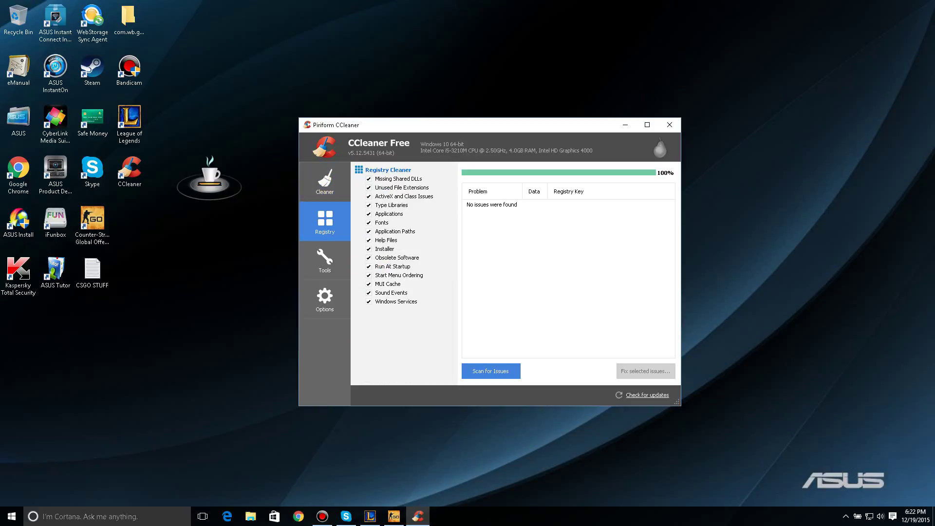
pyautogui.click(325, 181)
pyautogui.scroll(-3, 403, 283)
pyautogui.scroll(3, 403, 283)
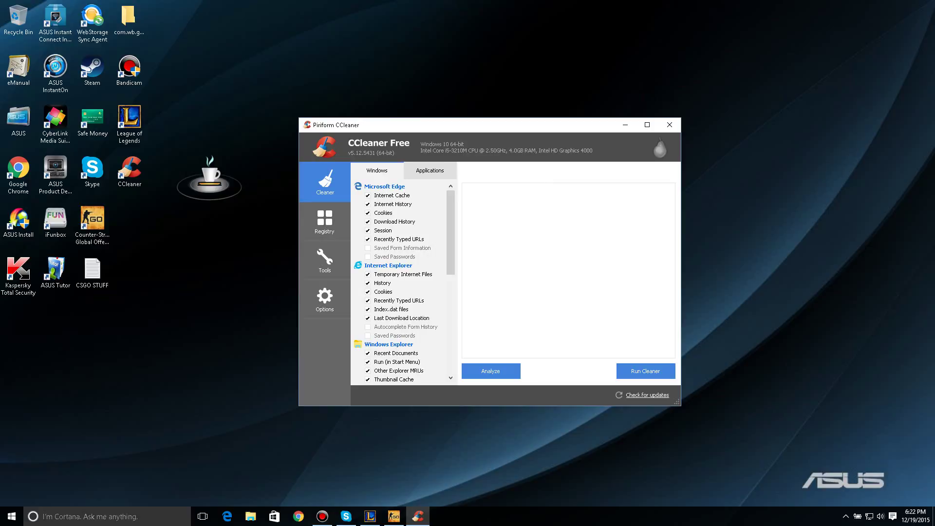
pyautogui.click(402, 247)
pyautogui.click(368, 248)
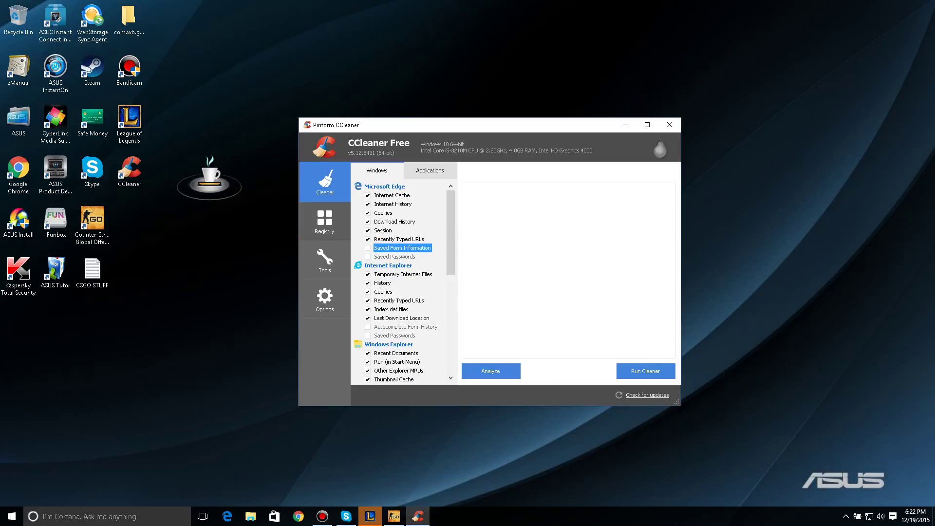
pyautogui.click(324, 221)
pyautogui.click(325, 183)
pyautogui.scroll(-6, 404, 282)
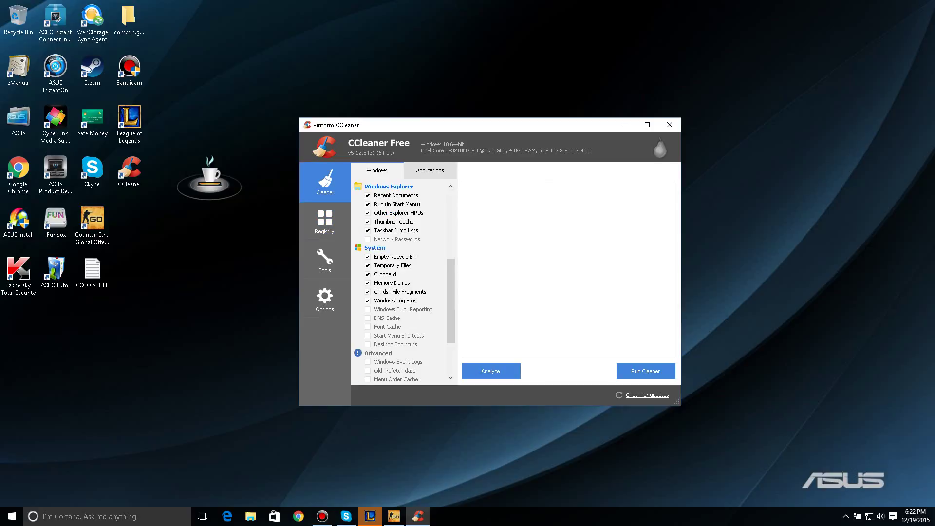
pyautogui.scroll(6, 404, 283)
pyautogui.click(324, 222)
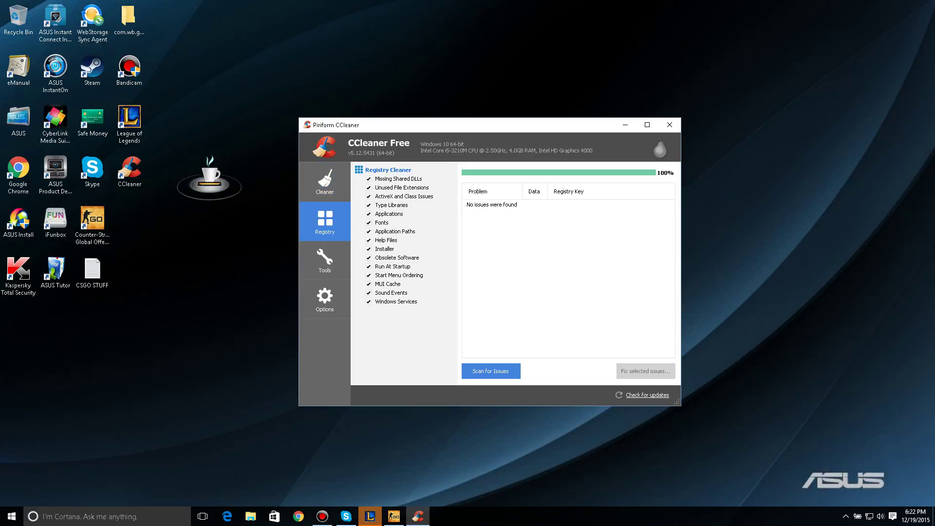
pyautogui.click(324, 182)
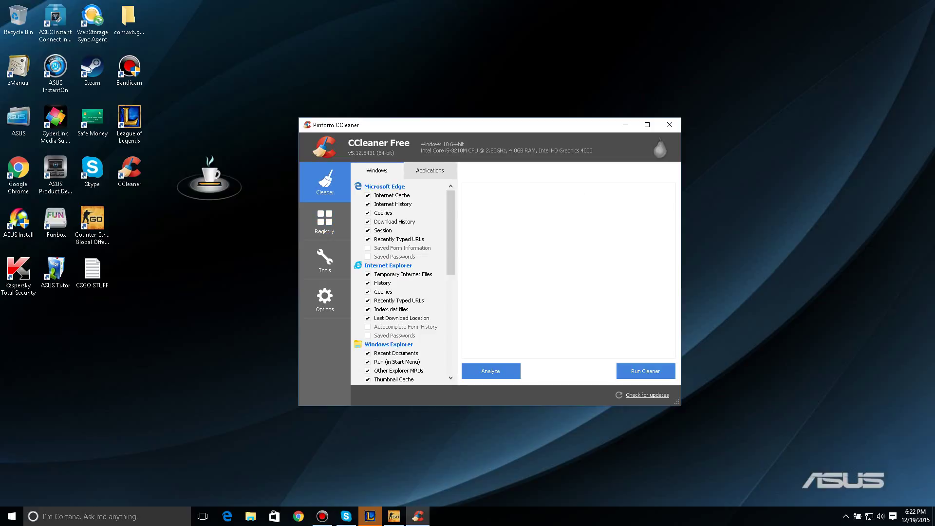
# - Run the cleaner on the selected items and confirm the permanent deletion of the files
pyautogui.moveTo(507, 125); pyautogui.dragTo(509, 121)
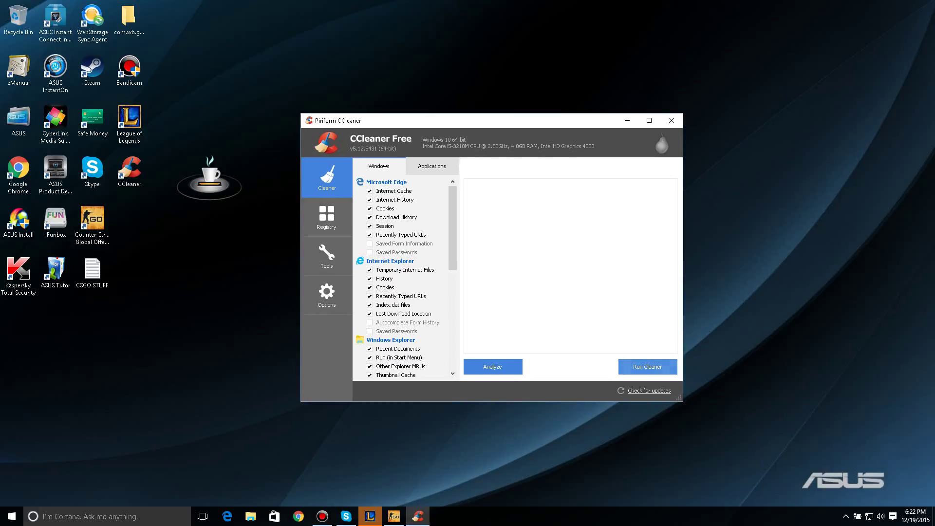
pyautogui.click(647, 366)
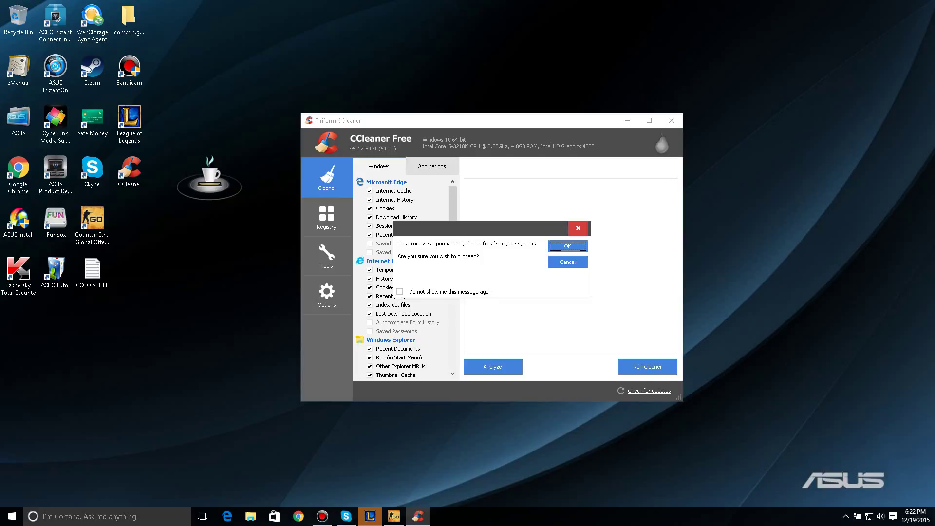
pyautogui.press('Return')
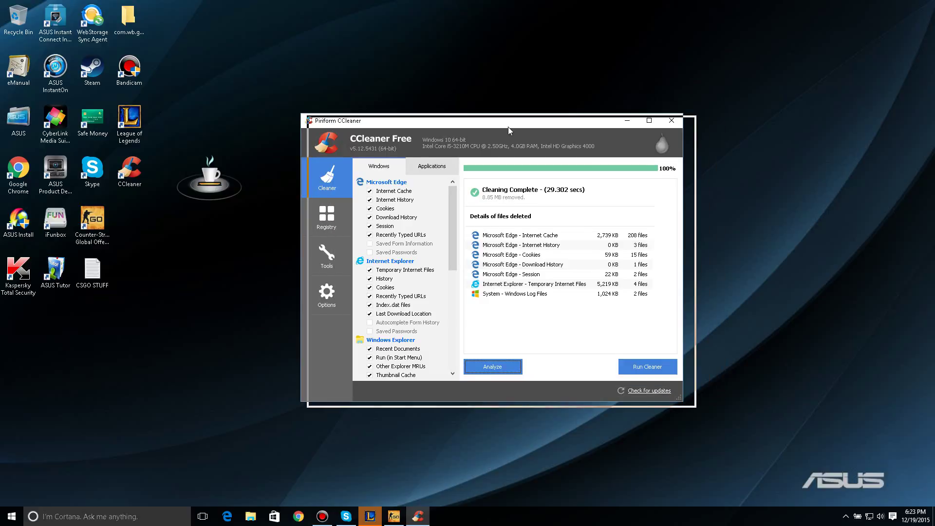
pyautogui.moveTo(507, 126); pyautogui.dragTo(517, 129)
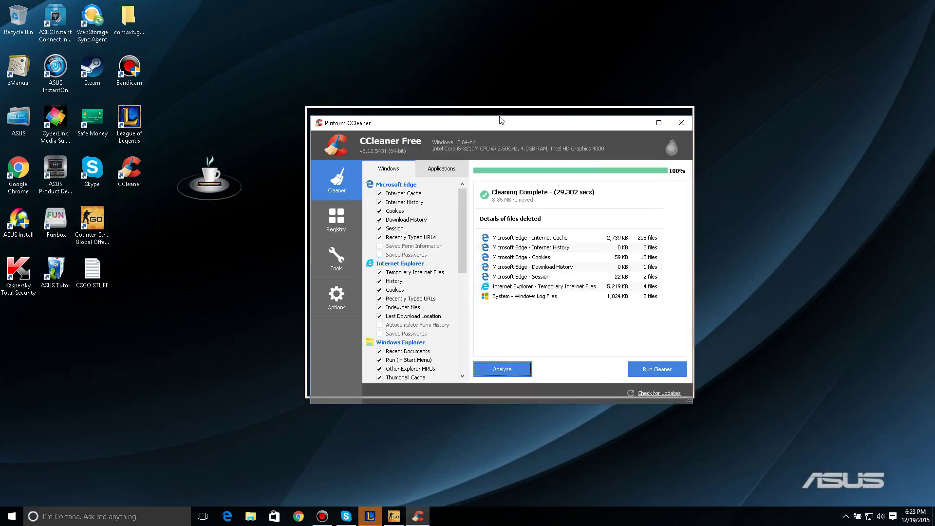
pyautogui.moveTo(501, 119); pyautogui.dragTo(498, 109)
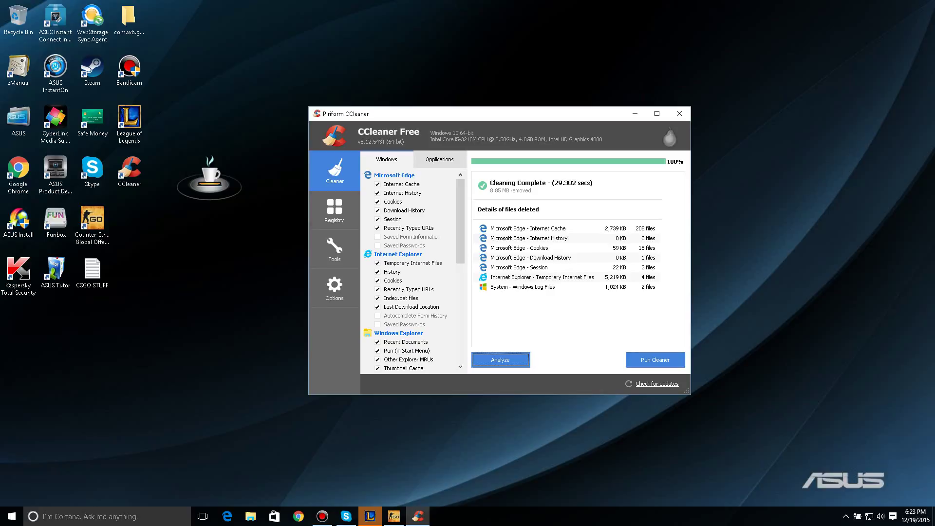
pyautogui.click(334, 211)
pyautogui.click(334, 171)
pyautogui.click(334, 211)
pyautogui.click(334, 249)
pyautogui.click(333, 210)
pyautogui.click(334, 170)
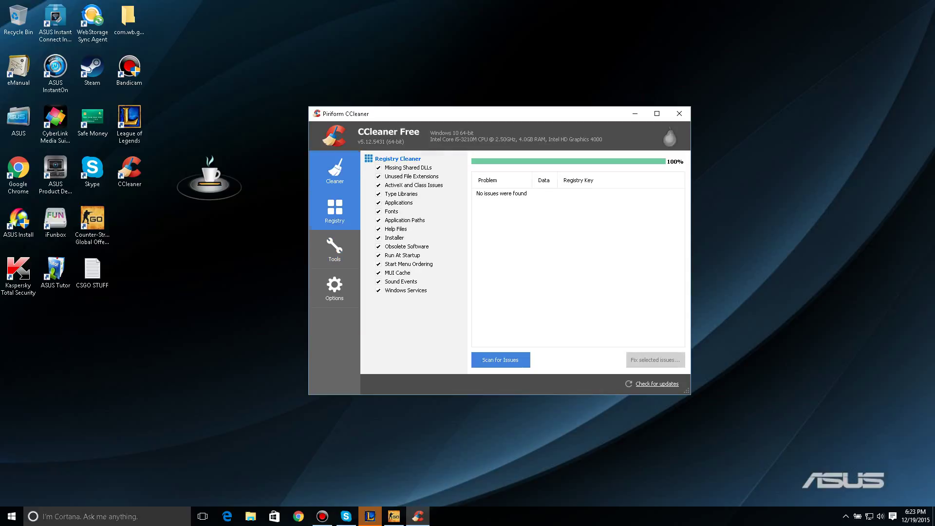
pyautogui.click(334, 170)
pyautogui.click(334, 209)
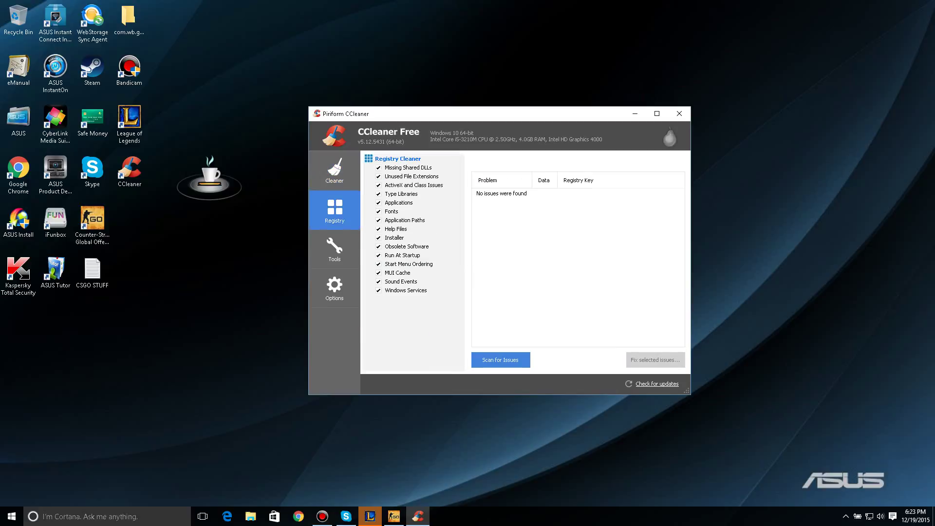
pyautogui.click(335, 170)
# - Close the CCleaner window and check the hidden notification area icons
pyautogui.click(679, 113)
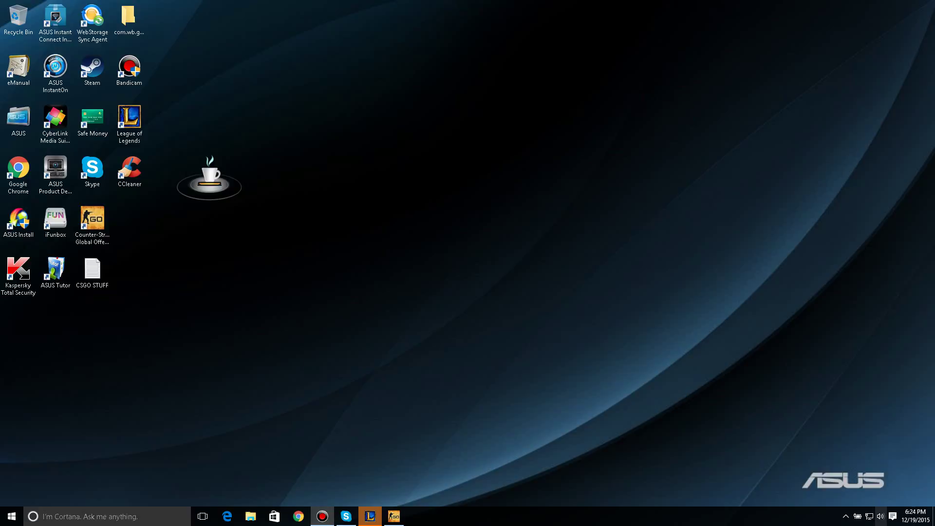
pyautogui.click(845, 516)
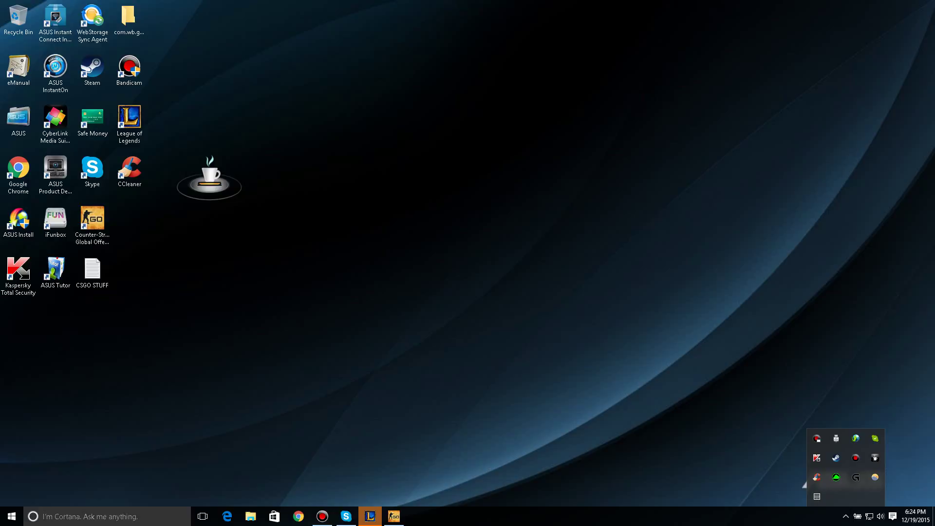
pyautogui.click(804, 485)
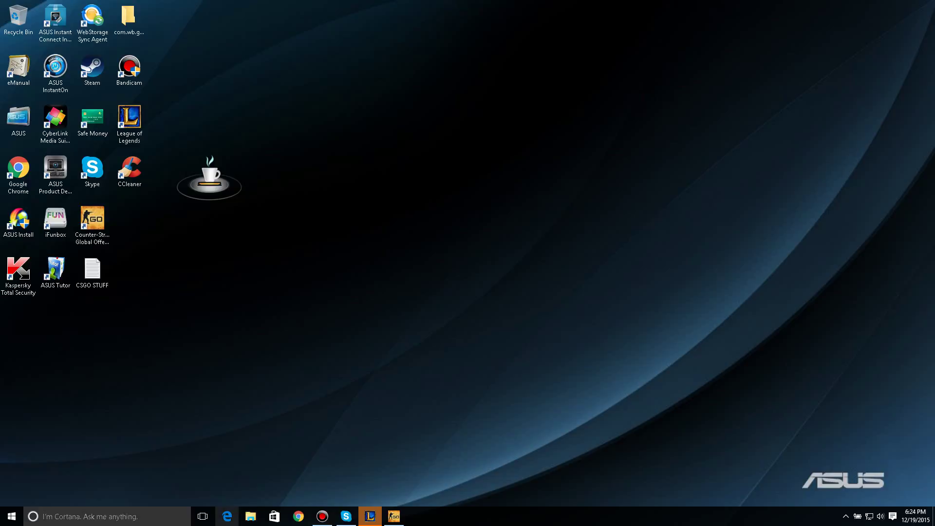
# - Open Microsoft Edge and minimize it, and access the options of the CCleaner icon among the hidden notification area icons
pyautogui.click(227, 516)
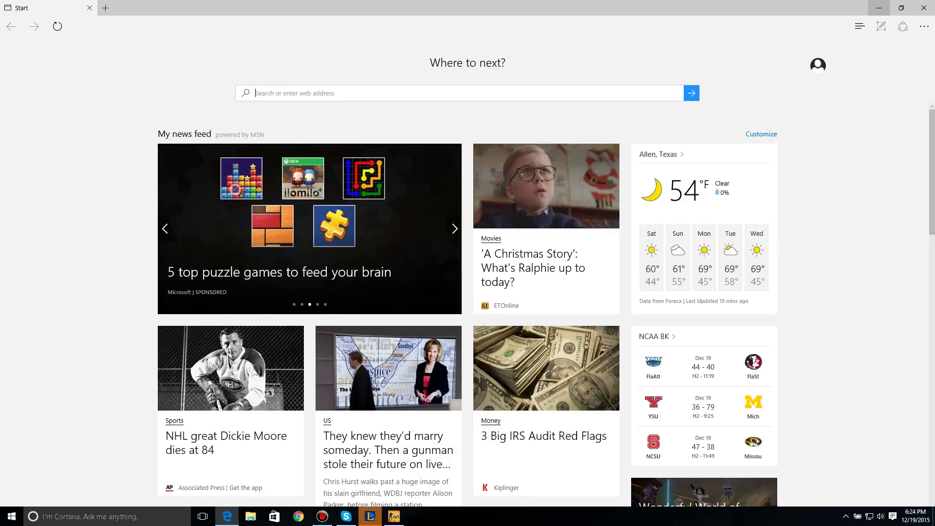
pyautogui.click(878, 8)
pyautogui.click(846, 516)
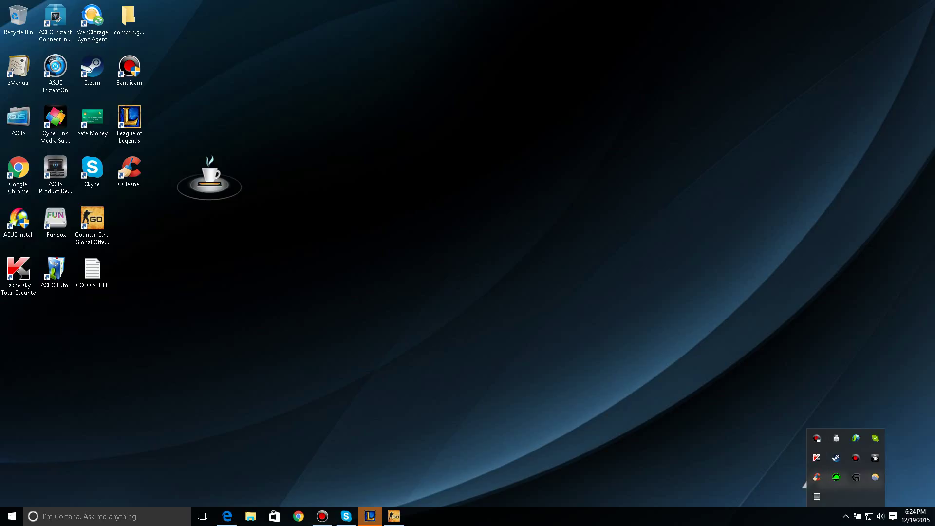
pyautogui.rightClick(817, 477)
pyautogui.click(835, 463)
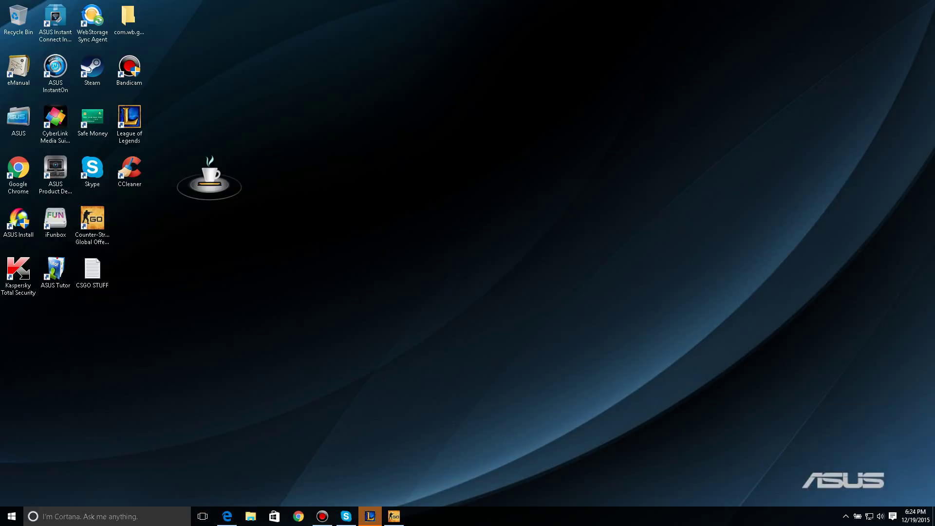
# - Look over the news feed on the Microsoft Edge start page and close the browser
pyautogui.click(227, 516)
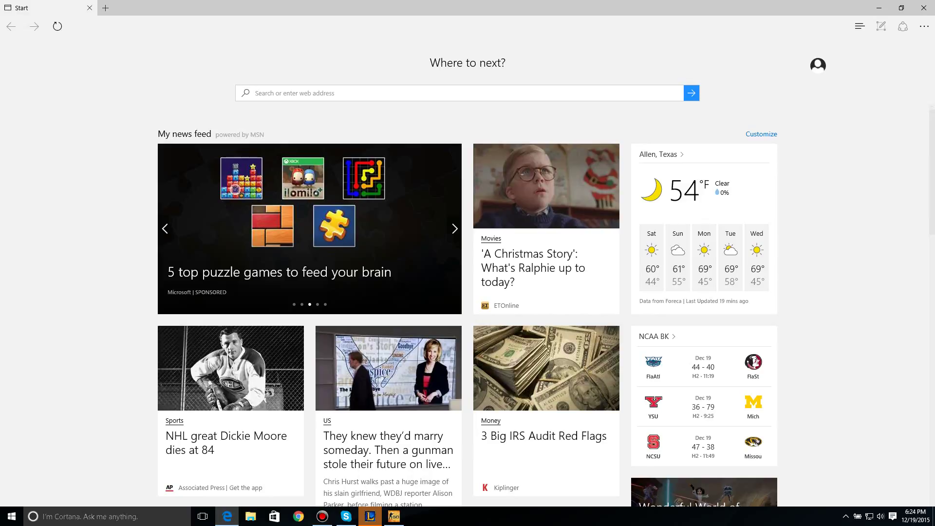
pyautogui.scroll(-7, 385, 104)
pyautogui.click(923, 7)
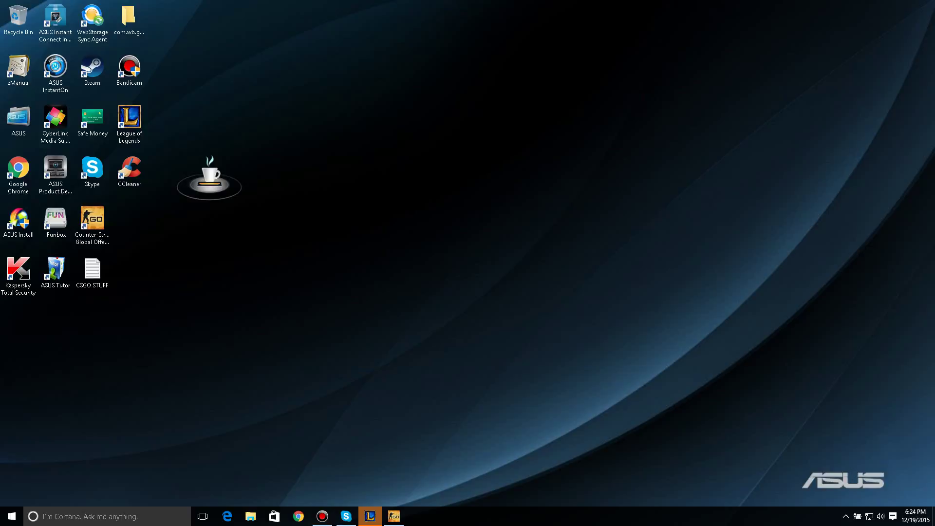